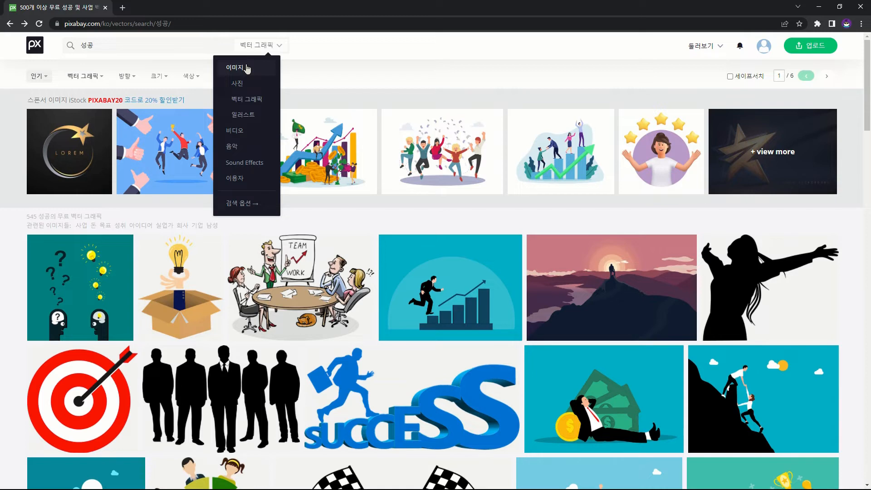
# Find the vector graphic of the caped businessman raising his fist among the 성공 results and download it as SVG
pyautogui.click(254, 104)
pyautogui.scroll(-4, 598, 266)
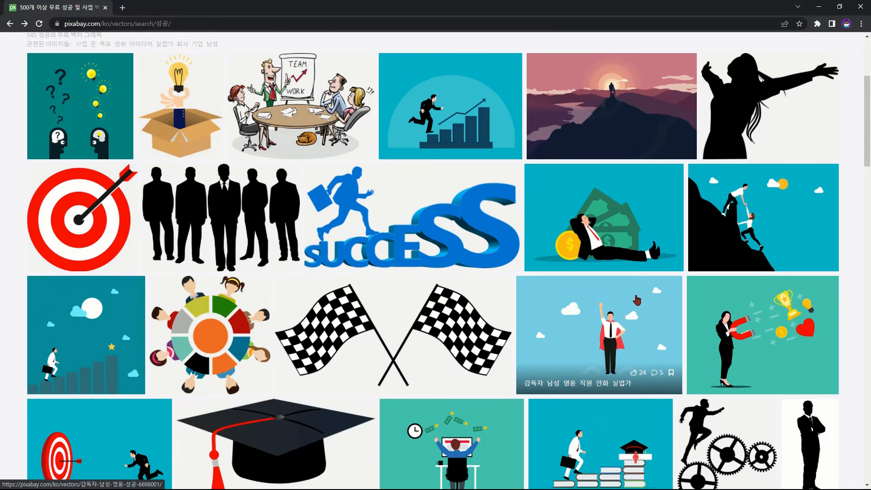
pyautogui.scroll(-3, 635, 304)
pyautogui.click(605, 204)
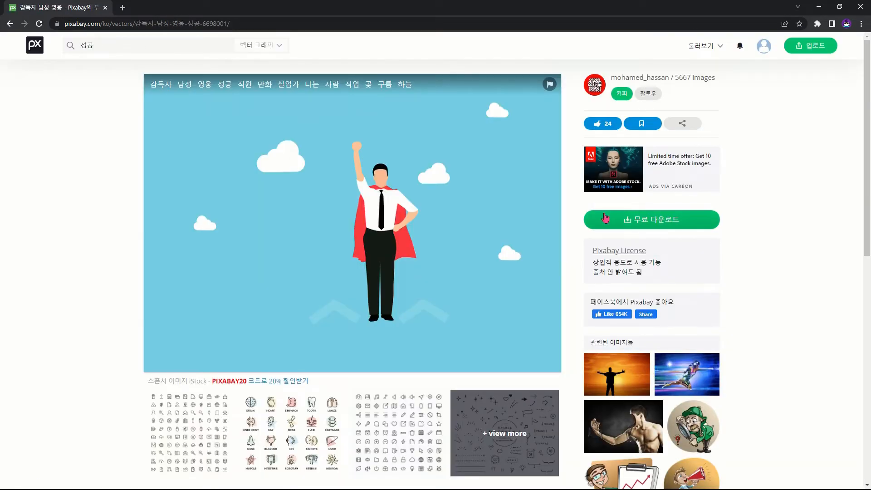
pyautogui.click(637, 226)
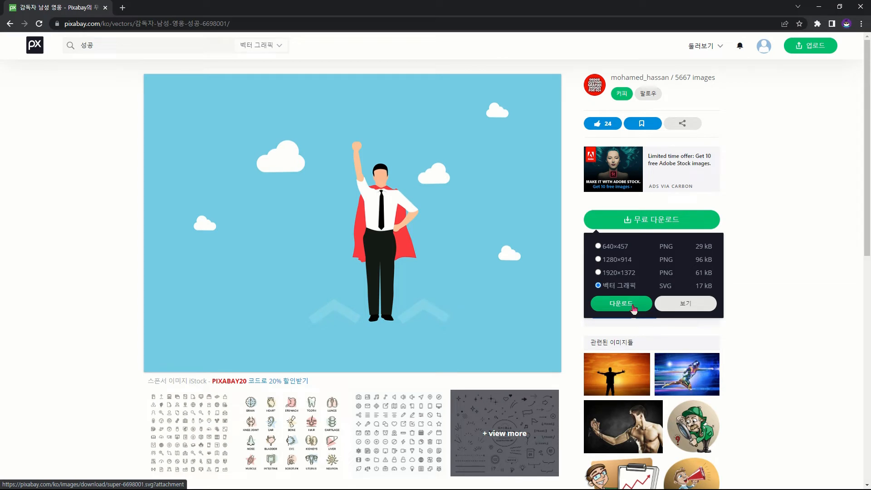
pyautogui.click(633, 306)
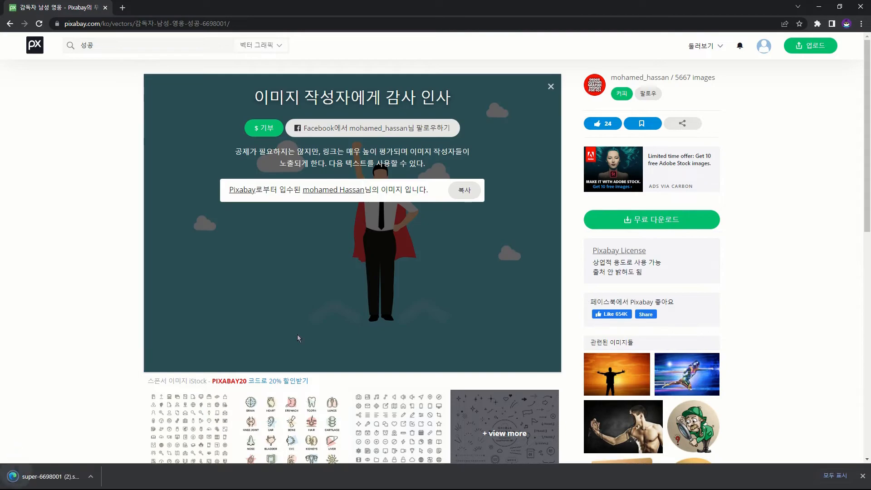
# Switch to PowerPoint and ungroup the inserted superhero graphic on slide 318 twice to break it into separate shapes
pyautogui.hotkey('alt', 'Tab')
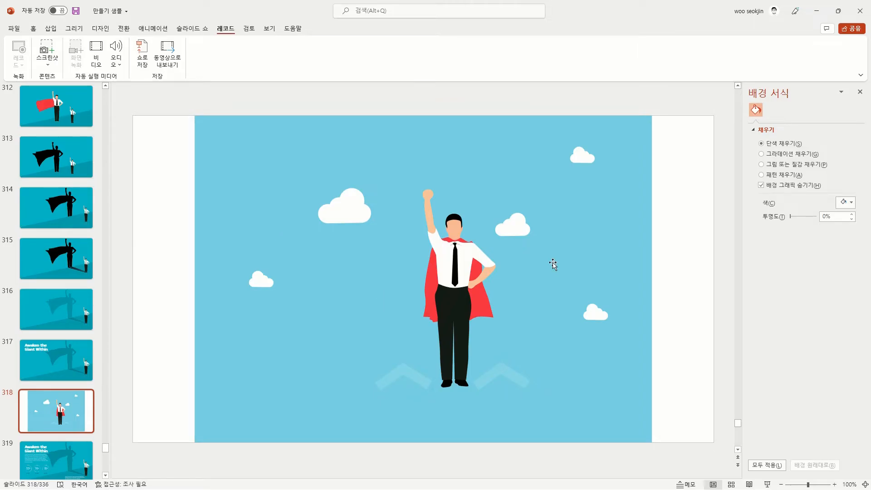
pyautogui.click(552, 264)
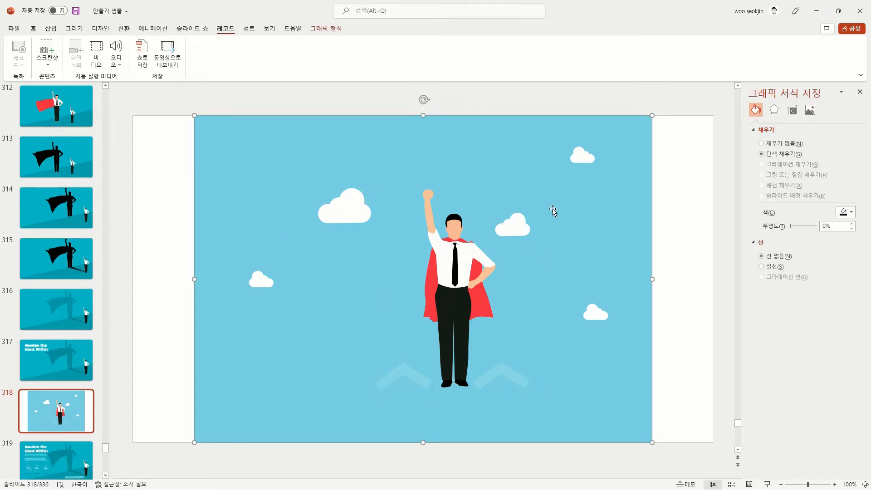
pyautogui.rightClick(570, 171)
pyautogui.moveTo(651, 259)
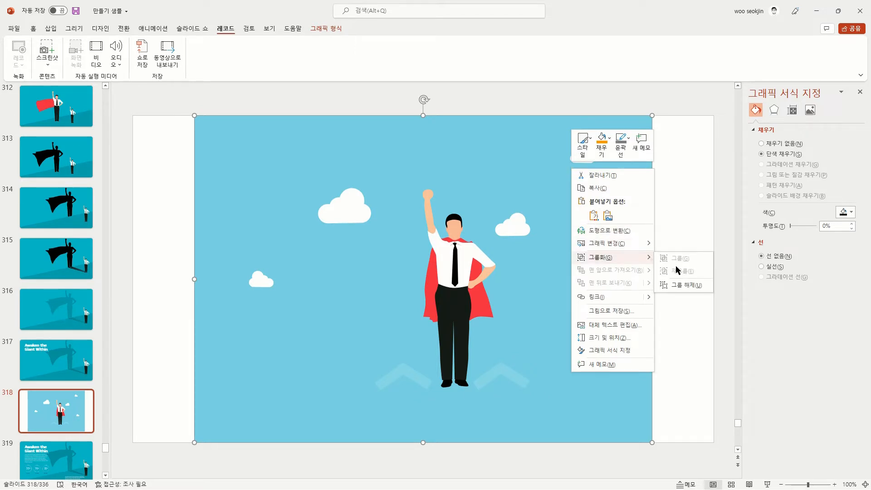
pyautogui.click(683, 285)
pyautogui.rightClick(527, 216)
pyautogui.moveTo(569, 280)
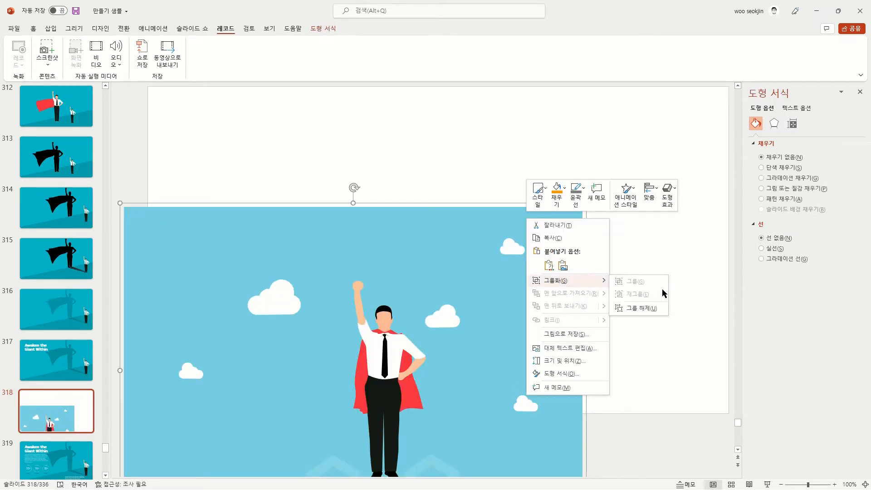
pyautogui.click(642, 305)
# Match the slide background to the graphic's light blue with the eyedropper, and delete the graphic's blue background rectangle
pyautogui.moveTo(531, 290); pyautogui.dragTo(542, 217)
pyautogui.click(658, 216)
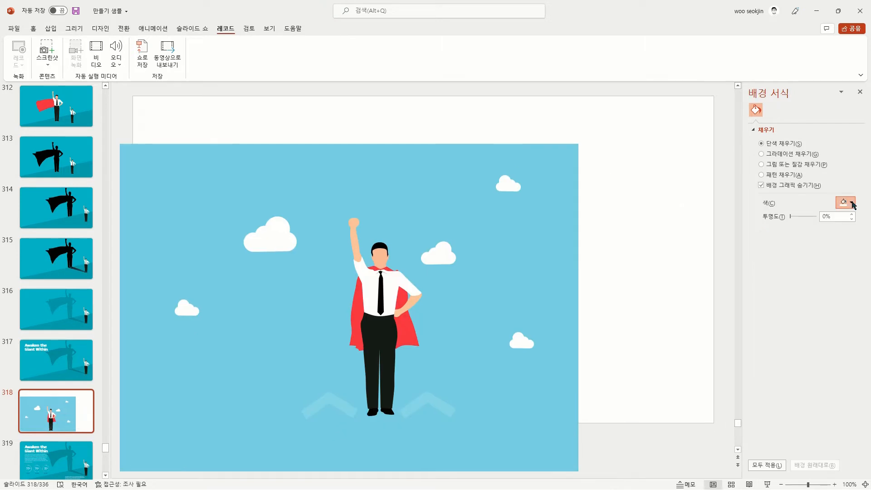
pyautogui.click(852, 205)
pyautogui.click(792, 349)
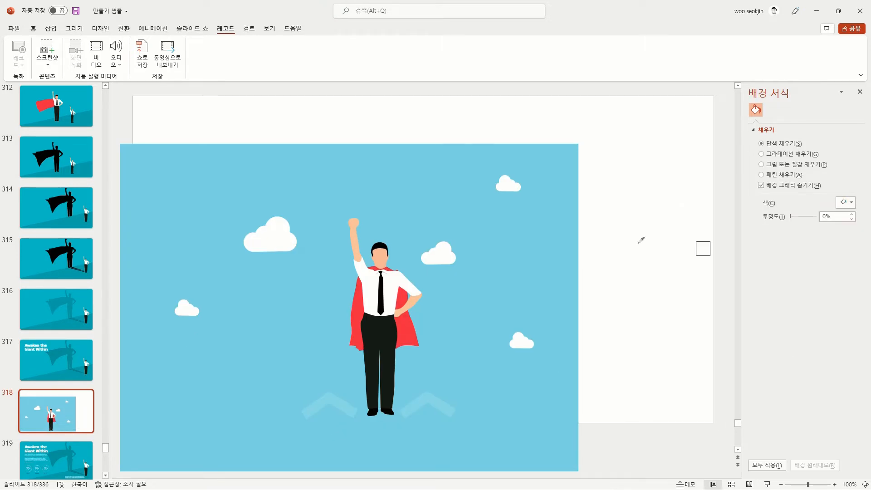
pyautogui.click(538, 226)
pyautogui.click(573, 295)
pyautogui.press('Delete')
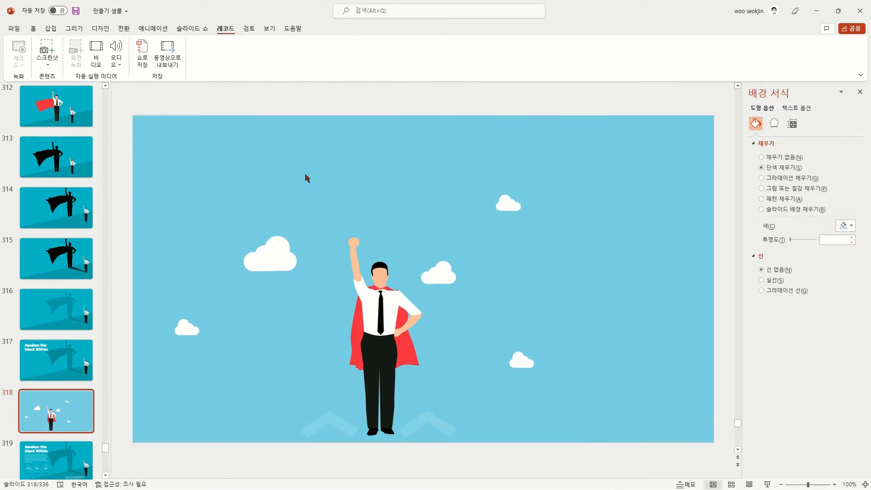
# Delete all the clouds and both pale arrow shapes around the man, keeping only the caped figure
pyautogui.moveTo(318, 170); pyautogui.dragTo(124, 384)
pyautogui.press('Delete')
pyautogui.moveTo(562, 159); pyautogui.dragTo(402, 300)
pyautogui.press('Delete')
pyautogui.moveTo(546, 299); pyautogui.dragTo(491, 383)
pyautogui.press('Delete')
pyautogui.click(427, 419)
pyautogui.press('Delete')
pyautogui.click(328, 420)
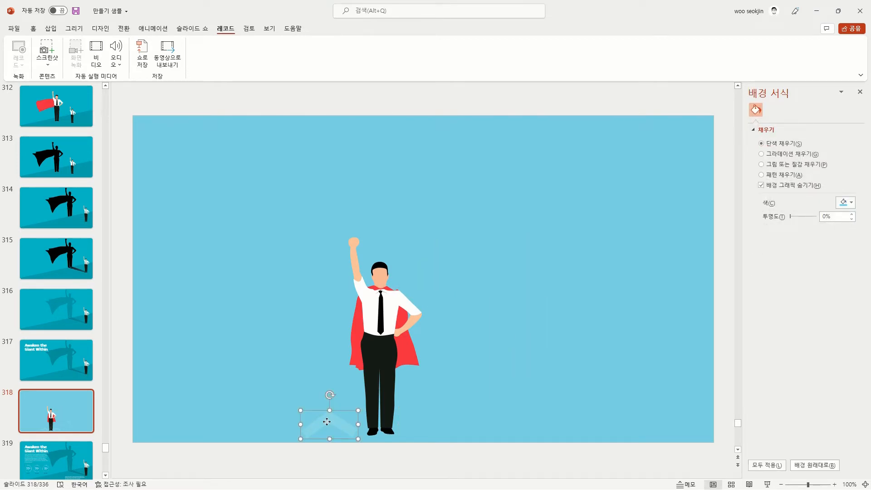
pyautogui.press('Delete')
# Move the figure up on the slide, separate the man from his red cape, and select all the man's shapes
pyautogui.moveTo(472, 200); pyautogui.dragTo(283, 467)
pyautogui.moveTo(384, 359); pyautogui.dragTo(432, 274)
pyautogui.click(618, 268)
pyautogui.click(590, 297)
pyautogui.moveTo(504, 140); pyautogui.dragTo(636, 407)
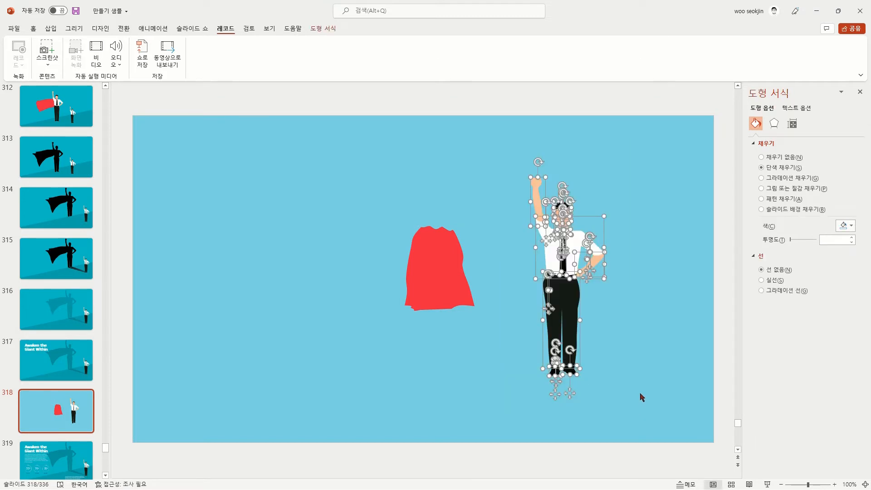
pyautogui.hotkey('ctrl', 'g')
pyautogui.moveTo(589, 305)
pyautogui.mouseDown()
pyautogui.moveTo(721, 305)
pyautogui.moveTo(586, 305)
pyautogui.moveTo(597, 304)
pyautogui.mouseUp()
pyautogui.hotkey('ctrl', 'z')
pyautogui.hotkey('ctrl', 'z')
pyautogui.click(647, 222)
pyautogui.moveTo(562, 221); pyautogui.dragTo(542, 185)
pyautogui.click(630, 150)
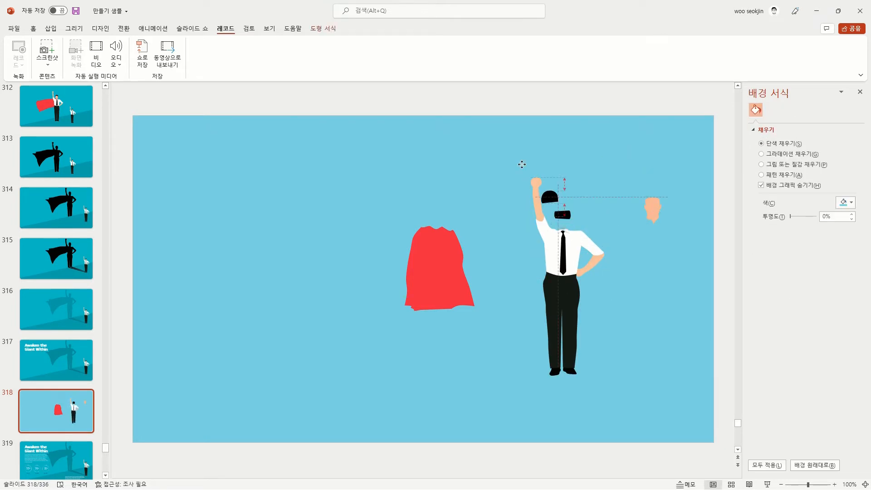
pyautogui.hotkey('ctrl', 'z')
pyautogui.hotkey('ctrl', 'z')
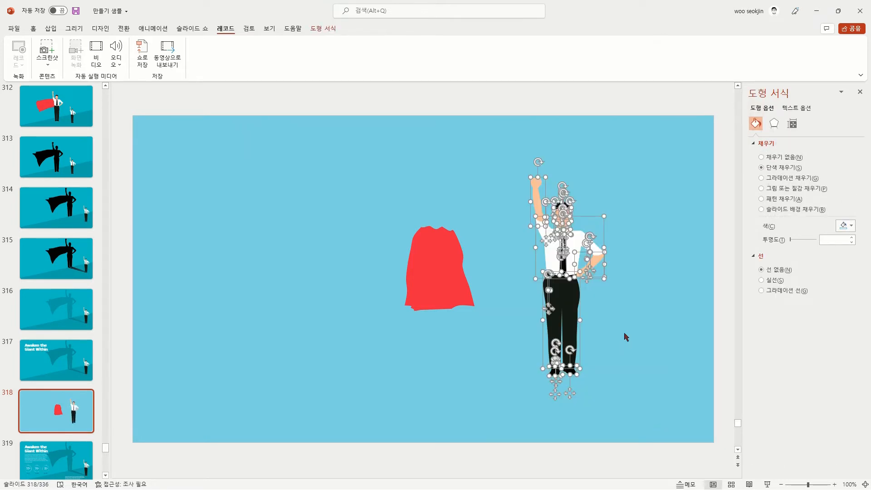
# Group all the man's body shapes into one object and shift it slightly farther from the cape
pyautogui.hotkey('ctrl', 'g')
pyautogui.moveTo(569, 310); pyautogui.dragTo(584, 332)
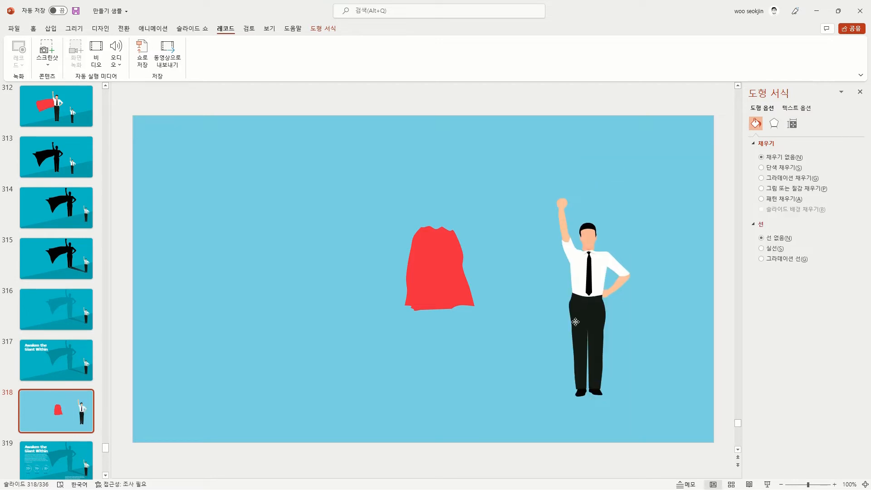
# Duplicate the grouped man, rotate the red cape sideways, and place it behind the first man's shoulders
pyautogui.click(431, 274)
pyautogui.moveTo(467, 277); pyautogui.dragTo(470, 289)
pyautogui.moveTo(461, 237); pyautogui.dragTo(350, 297)
pyautogui.hotkey('ctrl', 'z')
pyautogui.click(557, 297)
pyautogui.click(411, 304)
pyautogui.scroll(1, 446, 313)
pyautogui.moveTo(424, 210); pyautogui.dragTo(493, 279)
pyautogui.moveTo(427, 323); pyautogui.dragTo(555, 261)
pyautogui.scroll(5, 585, 258)
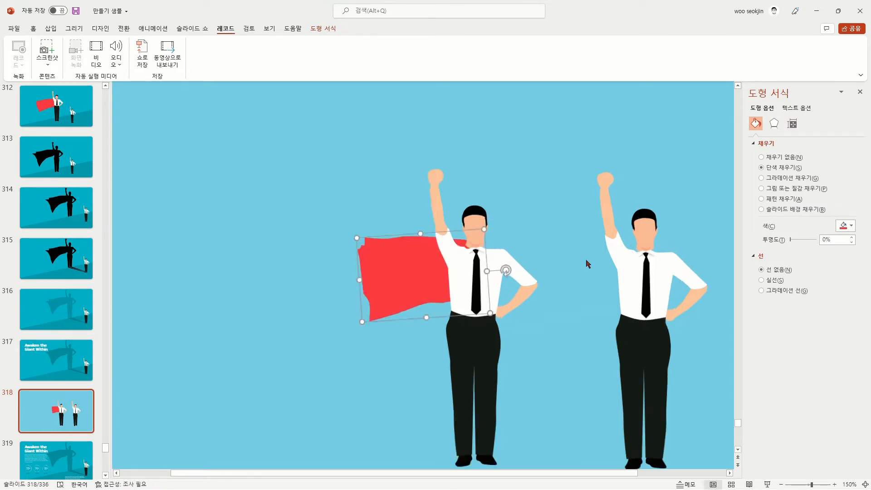
# Close the formatting pane and edit the cape's points to curve its lower edge toward a long pointed corner
pyautogui.click(860, 92)
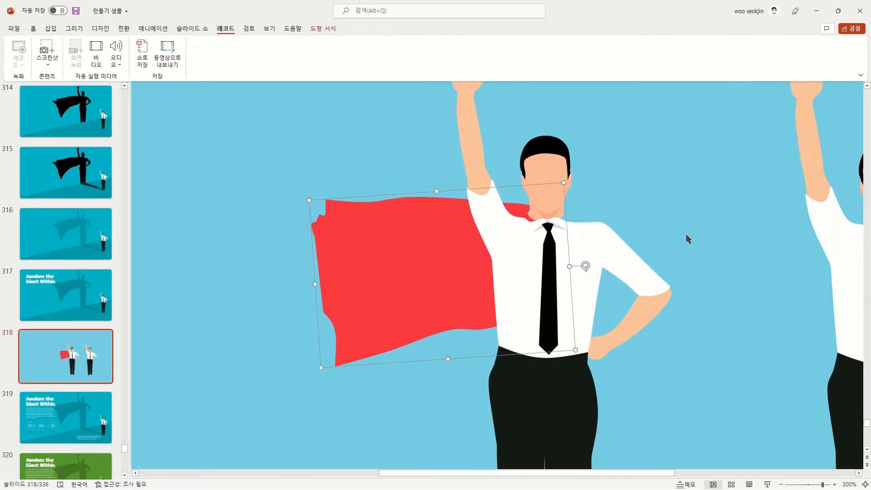
pyautogui.scroll(-3, 689, 242)
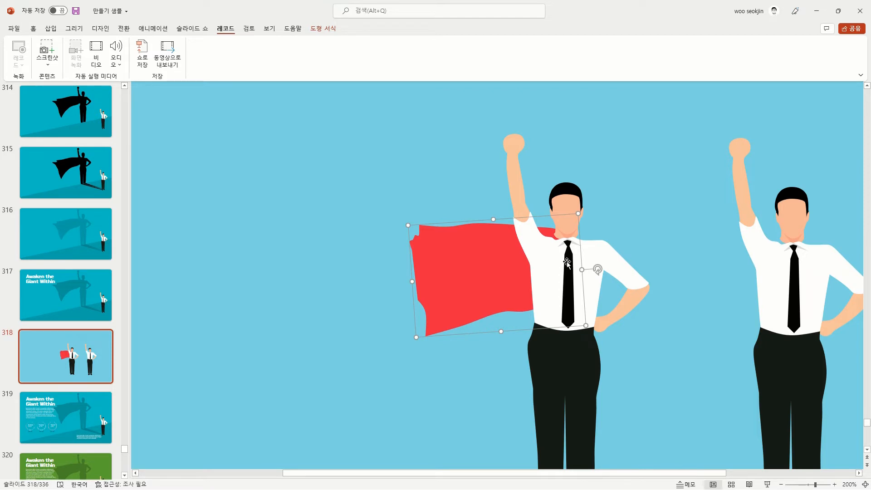
pyautogui.rightClick(481, 246)
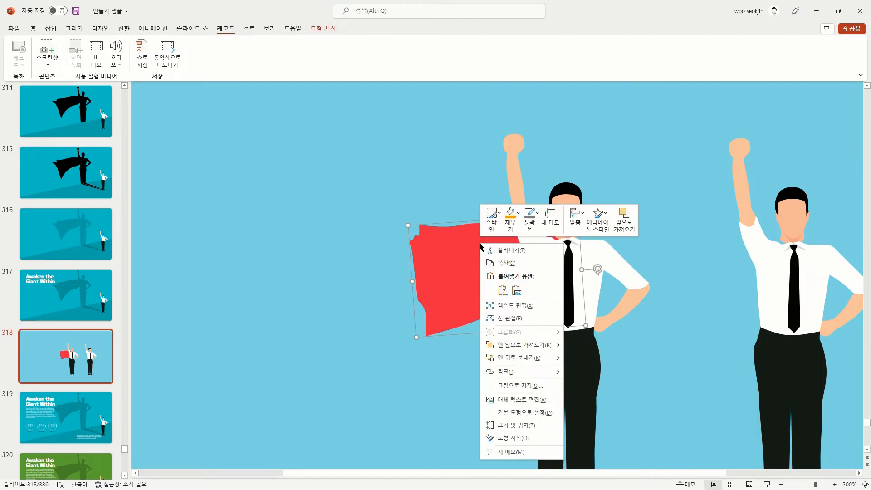
pyautogui.click(532, 319)
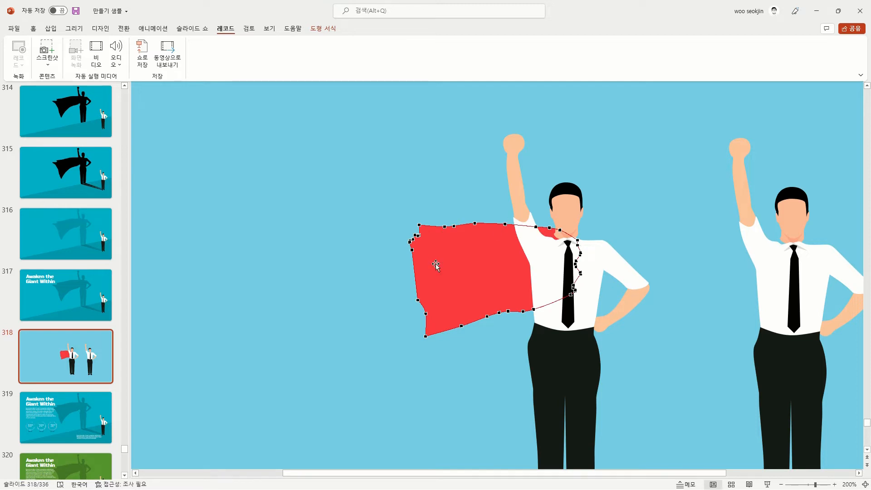
pyautogui.moveTo(461, 325); pyautogui.dragTo(503, 305)
pyautogui.click(458, 314)
pyautogui.scroll(5, 503, 304)
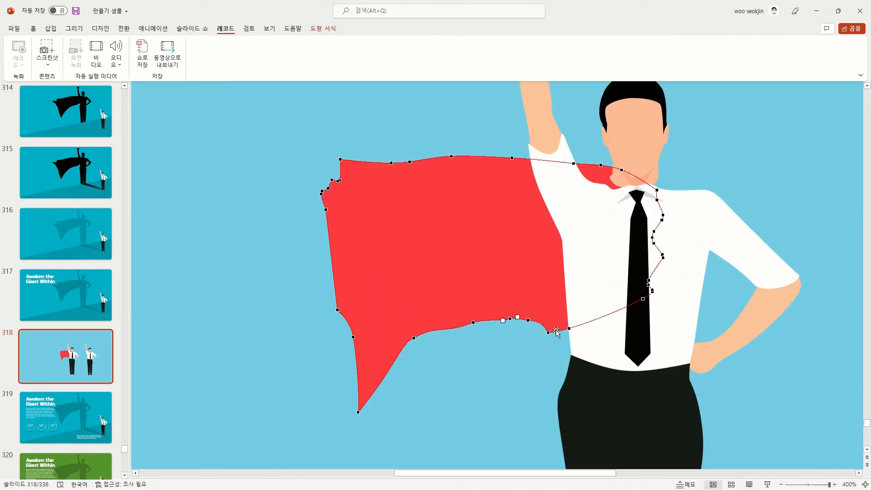
pyautogui.moveTo(547, 333); pyautogui.dragTo(558, 325)
# Reshape the cape's outer edge through its points, pulling out the upper corners and smoothing the curve toward the lower tip
pyautogui.click(340, 159)
pyautogui.moveTo(325, 149); pyautogui.dragTo(316, 149)
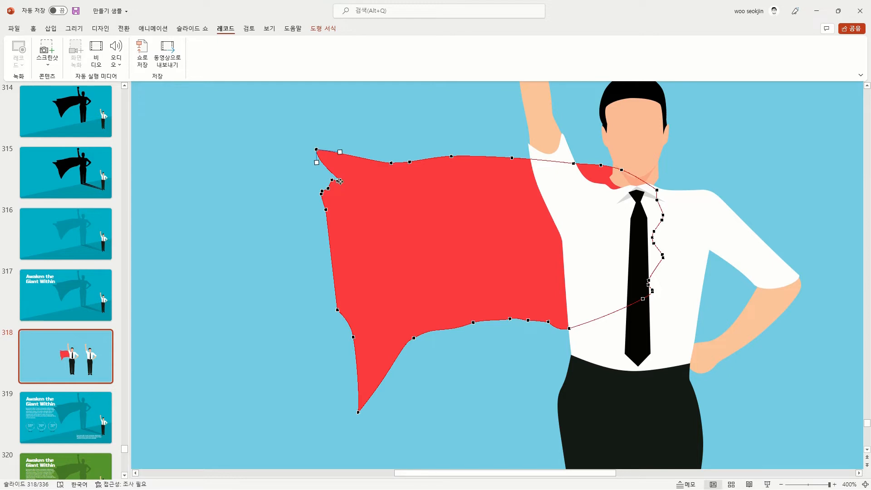
pyautogui.click(340, 181)
pyautogui.moveTo(324, 202); pyautogui.dragTo(302, 189)
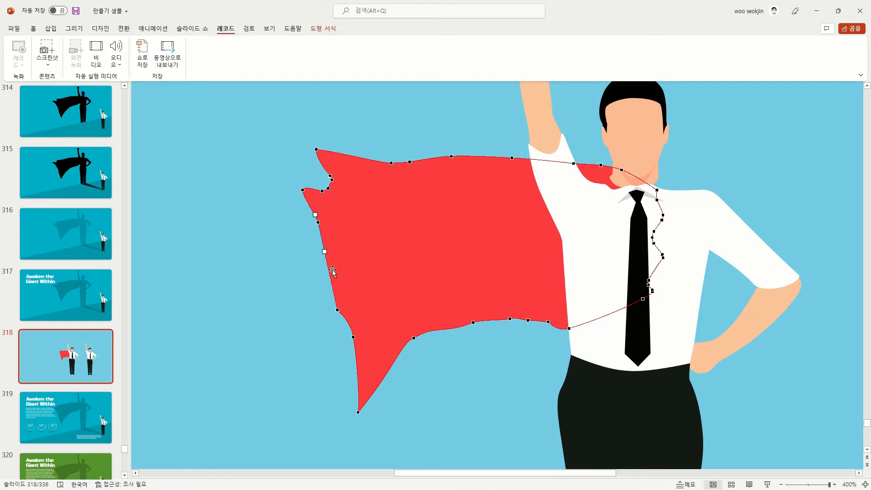
pyautogui.moveTo(324, 253); pyautogui.dragTo(336, 265)
pyautogui.click(337, 310)
pyautogui.moveTo(345, 318); pyautogui.dragTo(356, 371)
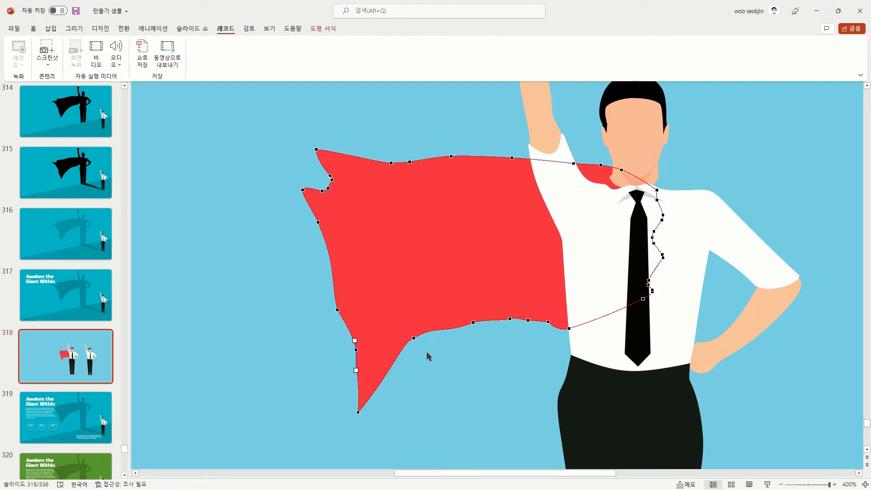
pyautogui.click(431, 195)
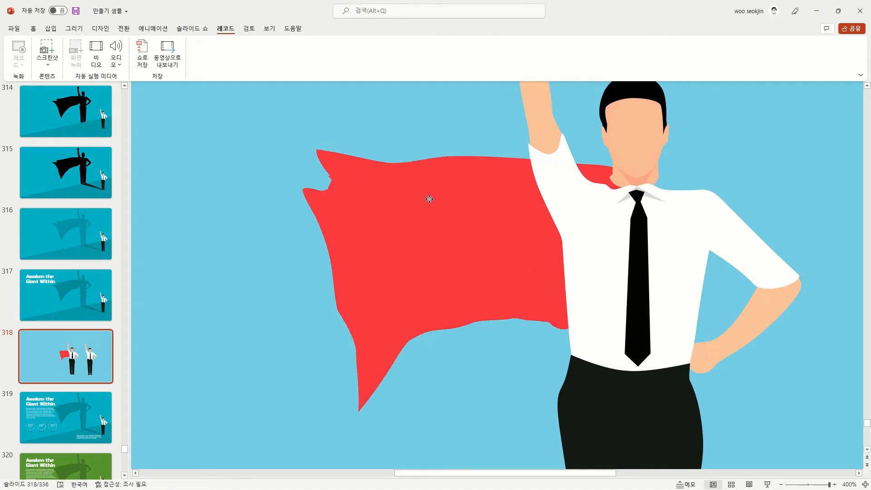
# Rotate the cape counterclockwise so its free end slopes downward behind the man
pyautogui.moveTo(681, 258); pyautogui.dragTo(684, 240)
pyautogui.moveTo(685, 240); pyautogui.dragTo(686, 237)
pyautogui.hotkey('ctrl', 'z')
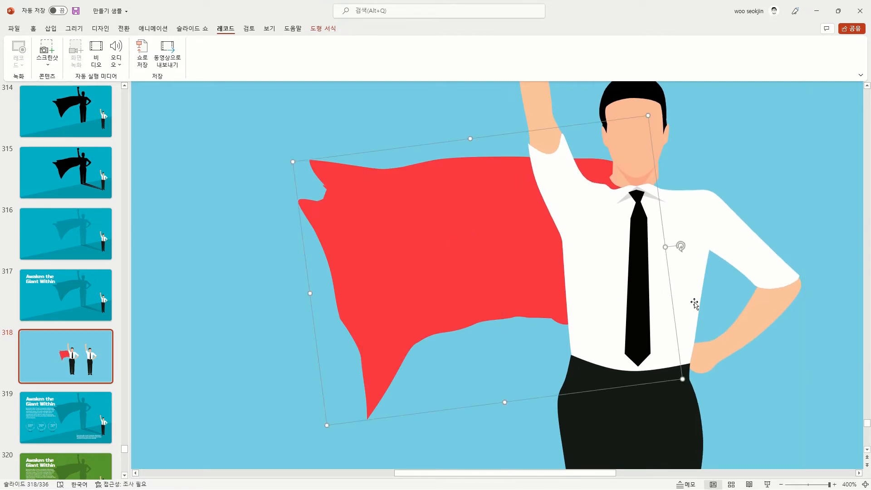
pyautogui.click(429, 223)
pyautogui.moveTo(679, 245); pyautogui.dragTo(679, 233)
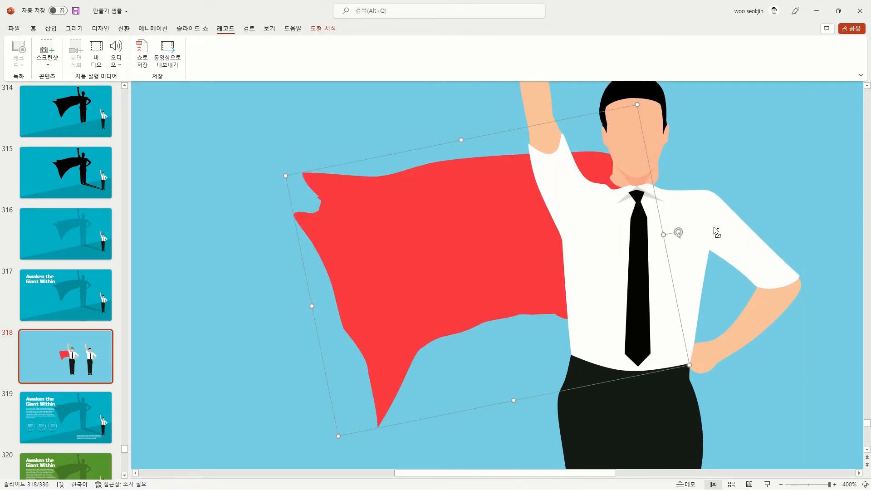
# Enlarge the cape from its lower outer corner and adjust its position against the man's shoulders
pyautogui.scroll(-2, 570, 343)
pyautogui.moveTo(423, 358); pyautogui.dragTo(384, 398)
pyautogui.moveTo(450, 315); pyautogui.dragTo(451, 317)
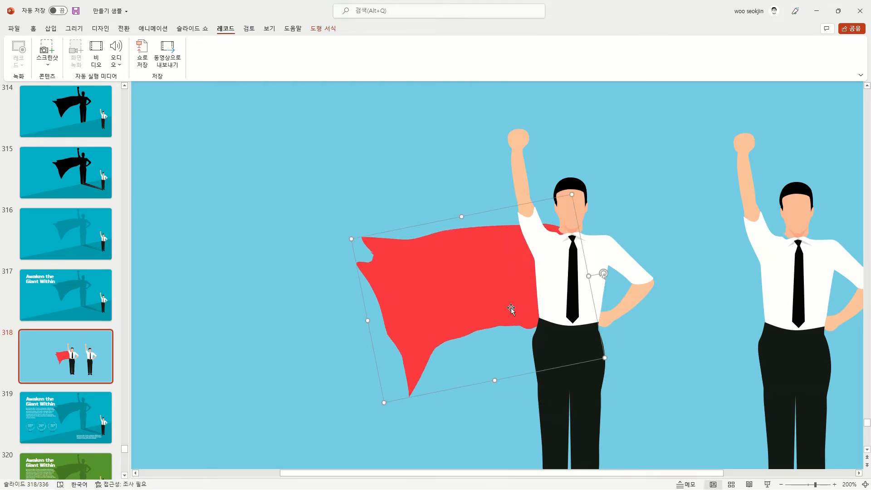
pyautogui.rightClick(431, 322)
pyautogui.click(422, 272)
pyautogui.scroll(-5, 570, 284)
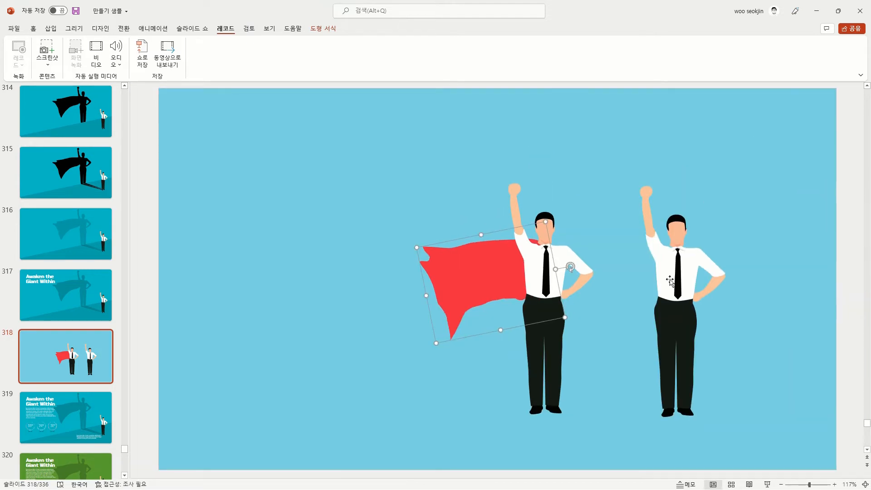
# Enlarge the cape again so it extends farther behind the first man, and nudge it back to his neck
pyautogui.click(689, 275)
pyautogui.click(563, 248)
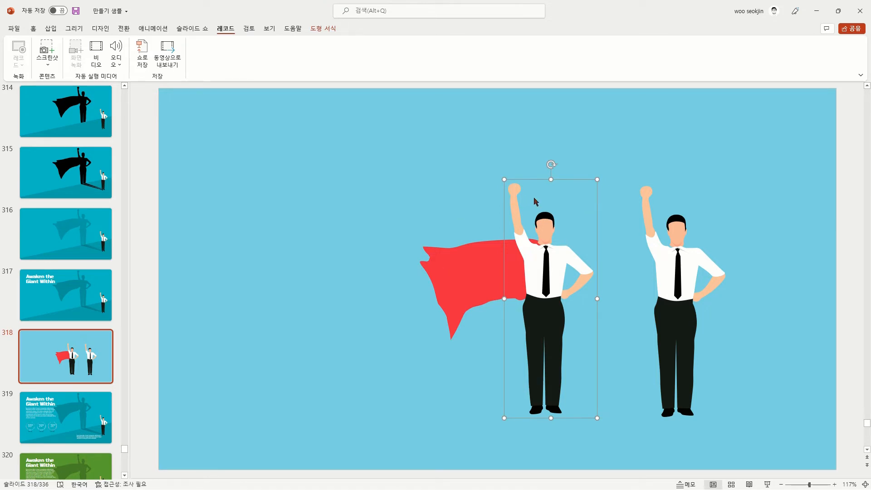
pyautogui.click(490, 278)
pyautogui.moveTo(436, 343); pyautogui.dragTo(414, 365)
pyautogui.moveTo(461, 315); pyautogui.dragTo(460, 313)
pyautogui.click(403, 192)
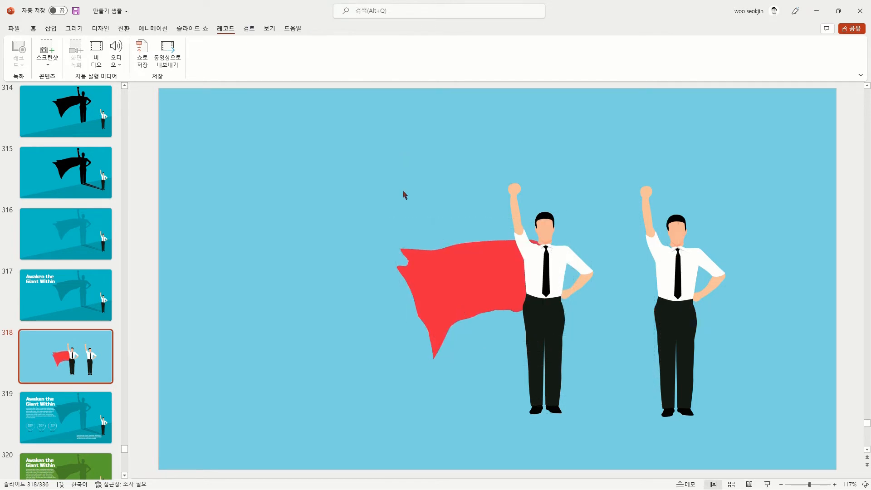
pyautogui.moveTo(467, 268); pyautogui.dragTo(470, 267)
# Ungroup the first man, the one standing in front of the red cape, into separate shapes
pyautogui.moveTo(343, 145); pyautogui.dragTo(621, 438)
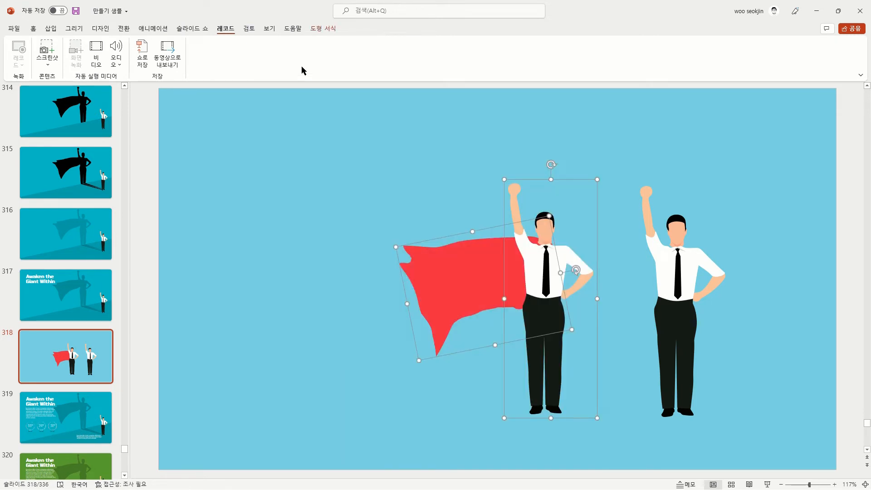
pyautogui.click(330, 29)
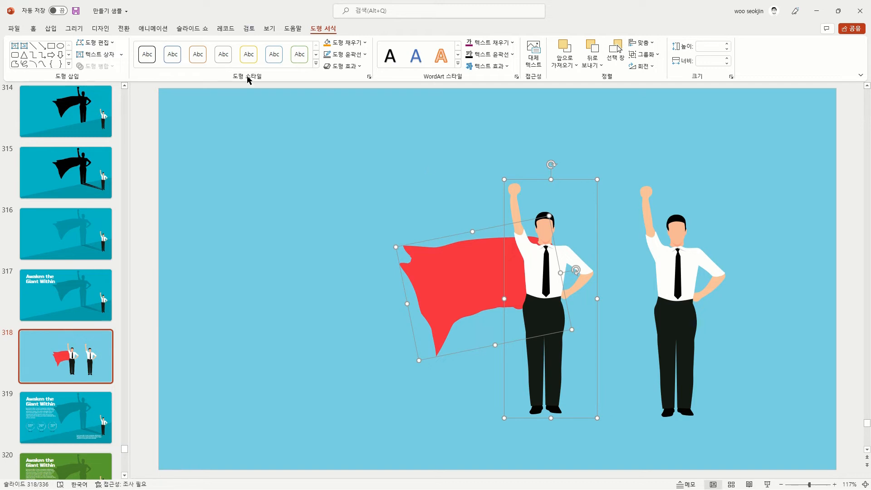
pyautogui.click(545, 246)
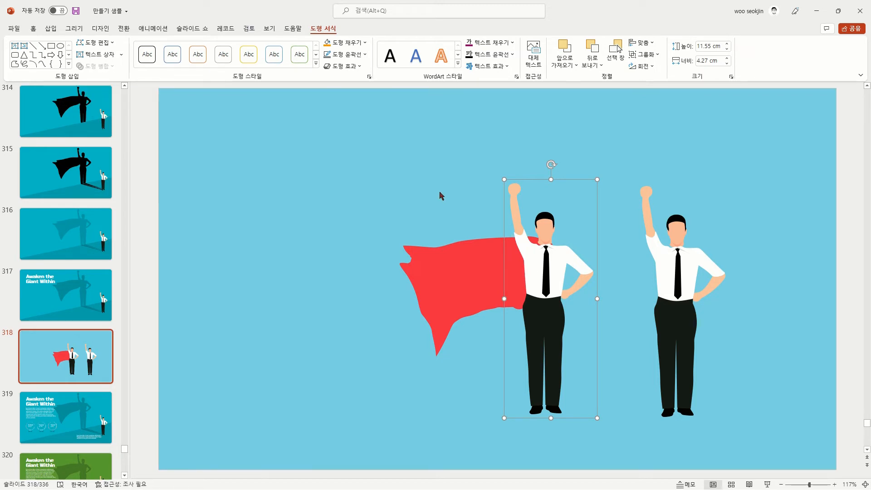
pyautogui.rightClick(524, 262)
pyautogui.moveTo(584, 317)
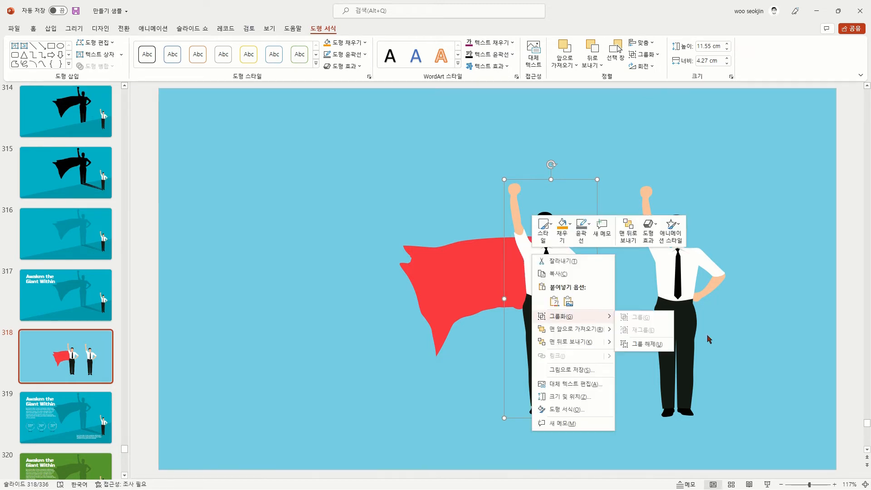
pyautogui.click(662, 349)
# Merge the cape and all parts of the first man into one silhouette with Union and shift it away from the second man
pyautogui.moveTo(325, 146); pyautogui.dragTo(620, 457)
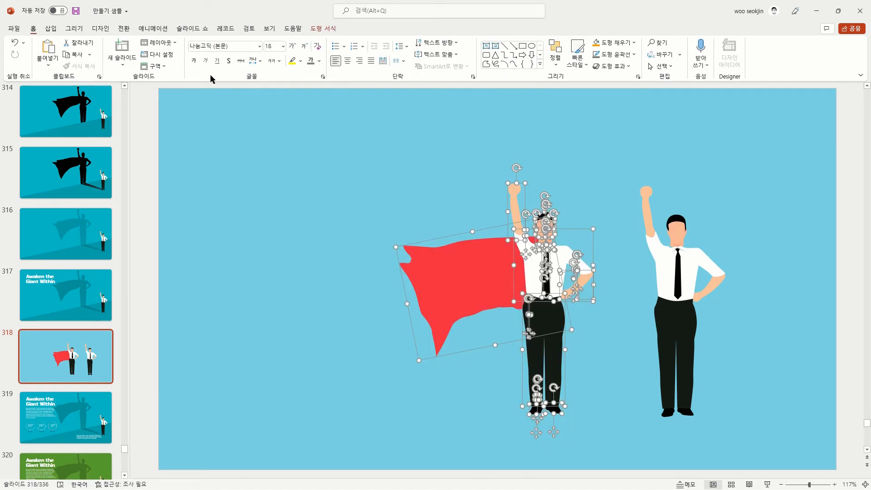
pyautogui.click(323, 29)
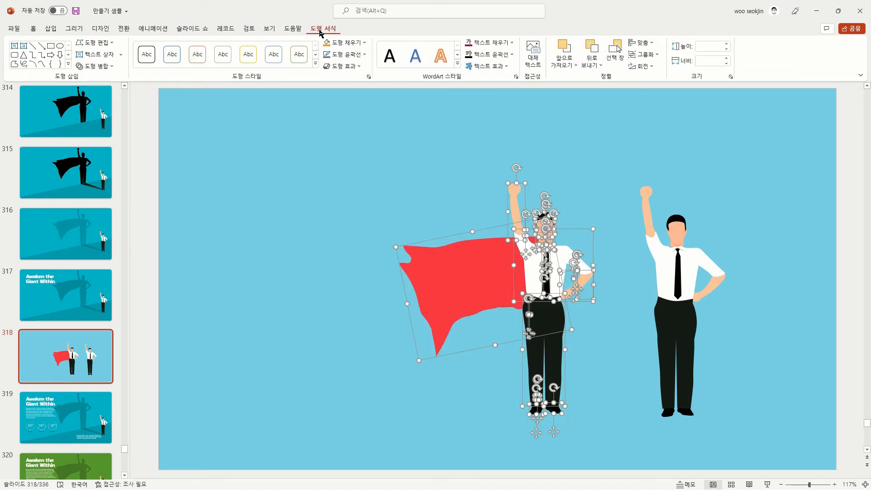
pyautogui.click(117, 68)
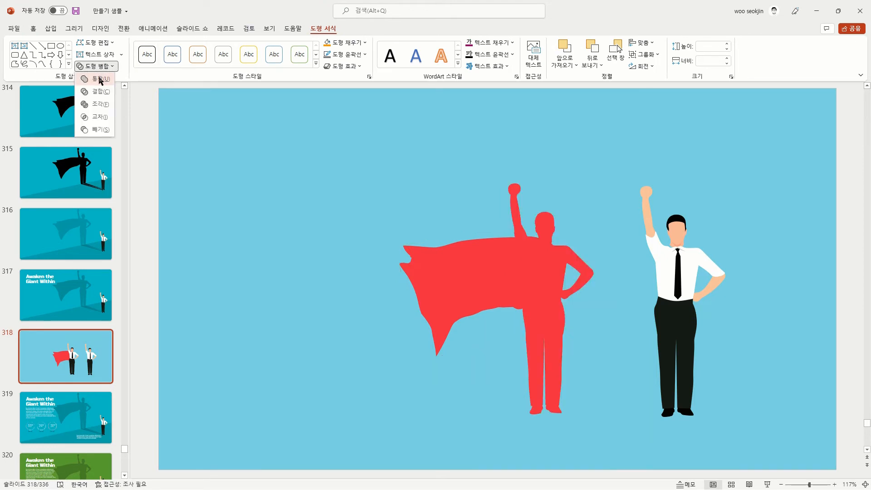
pyautogui.click(101, 78)
pyautogui.moveTo(529, 283); pyautogui.dragTo(361, 185)
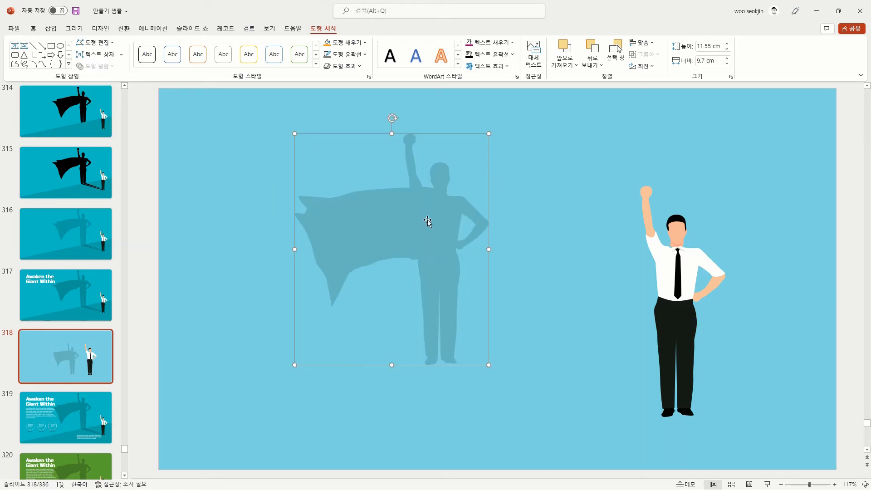
pyautogui.moveTo(449, 253); pyautogui.dragTo(509, 261)
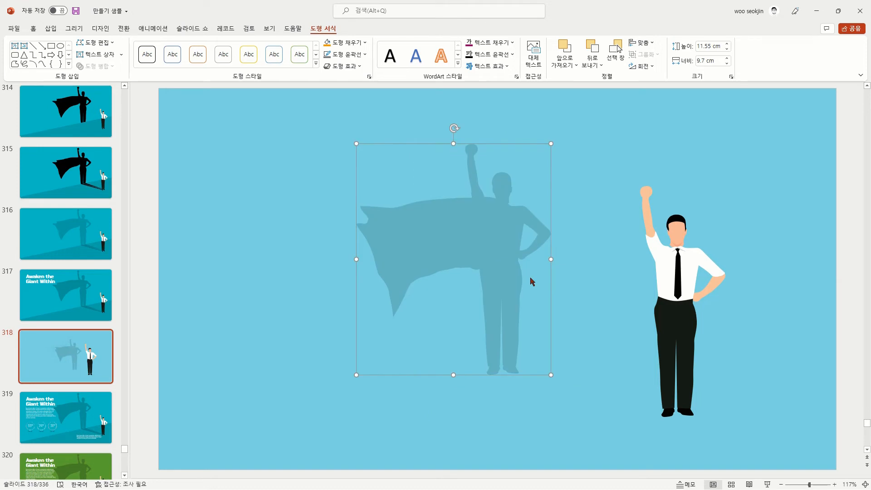
# Set the black caped silhouette's fill transparency to about 75% so it reads as a shadow
pyautogui.click(361, 44)
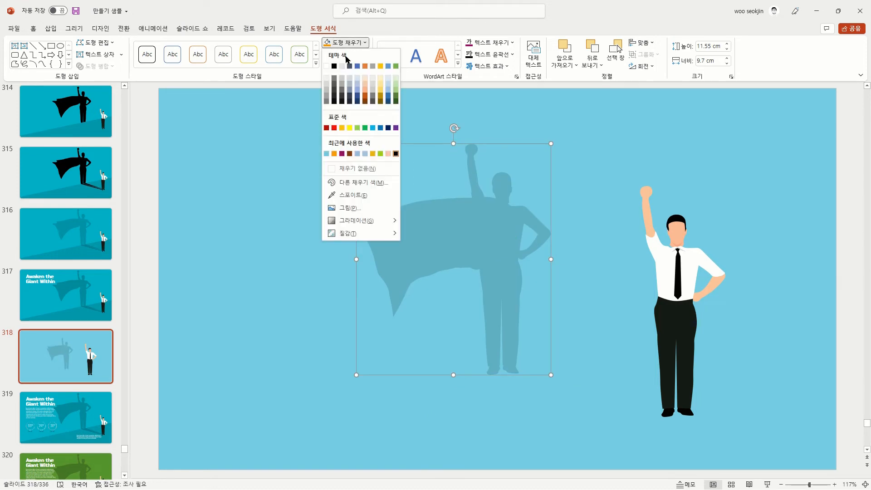
pyautogui.press('Escape')
pyautogui.rightClick(509, 219)
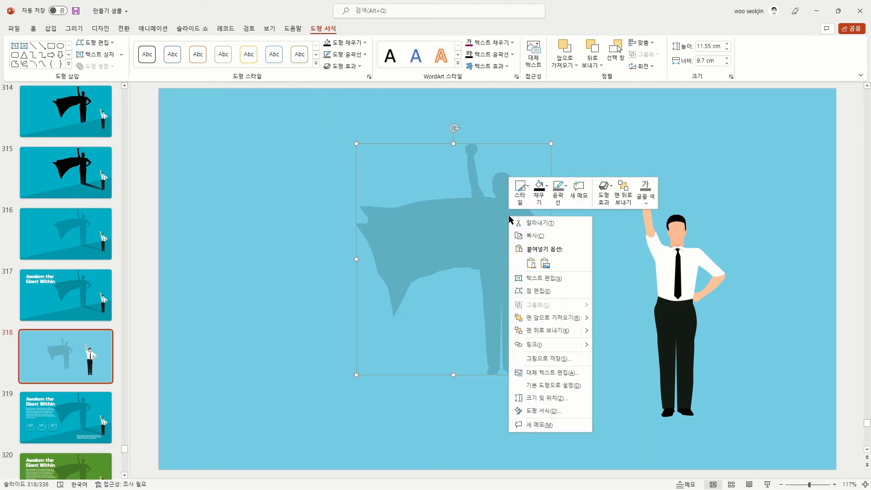
pyautogui.click(548, 411)
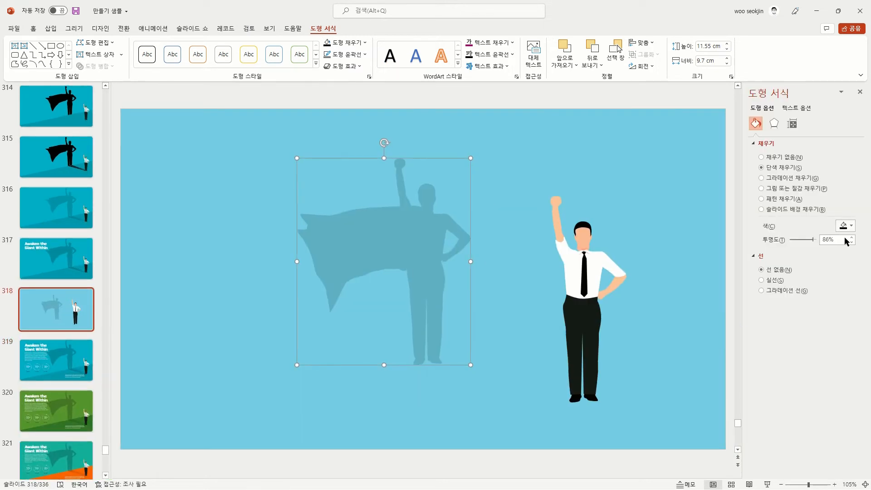
pyautogui.moveTo(814, 240); pyautogui.dragTo(790, 239)
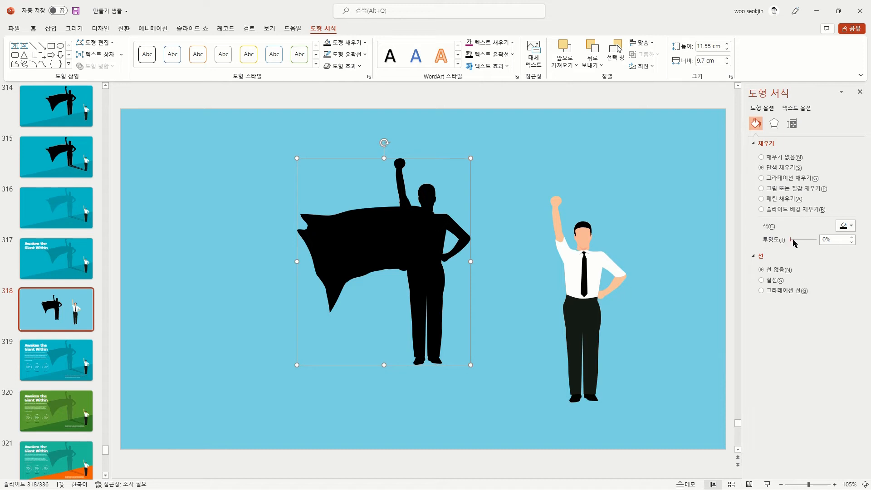
pyautogui.moveTo(795, 243); pyautogui.dragTo(808, 246)
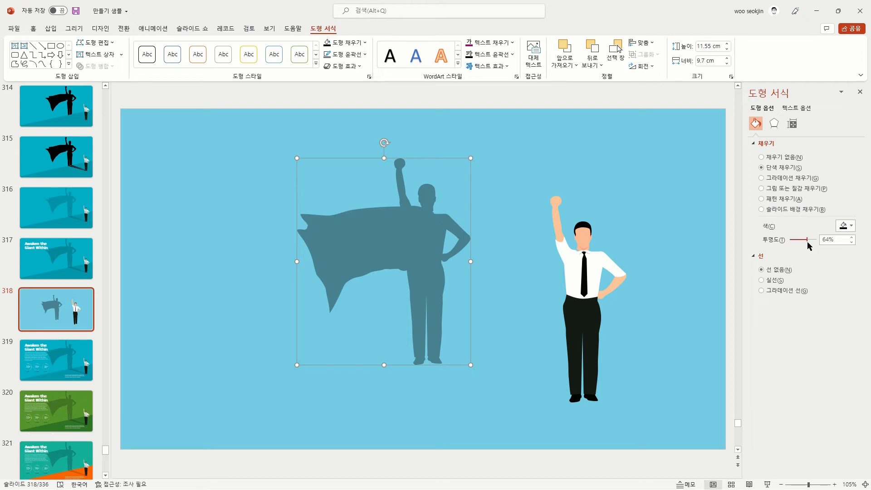
pyautogui.moveTo(806, 246); pyautogui.dragTo(811, 252)
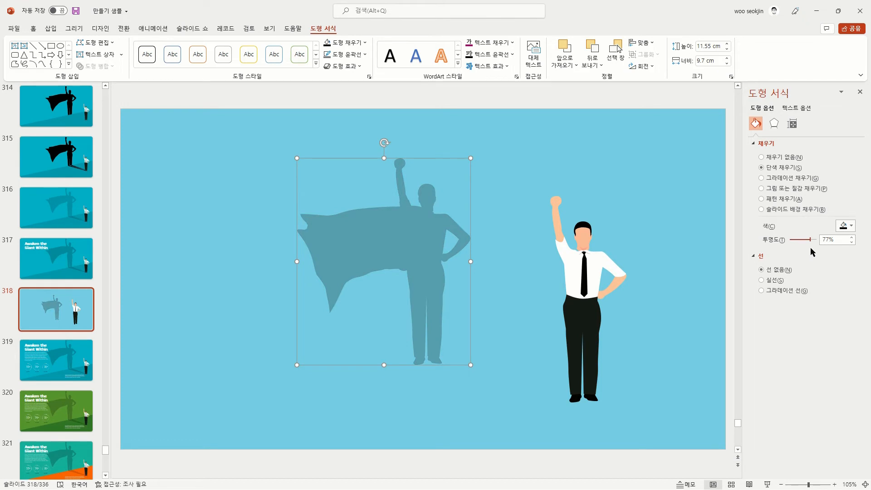
# Enlarge the caped silhouette to about 13.75 cm tall and shrink the man to about 8.27 cm, placing him at its lower right
pyautogui.moveTo(428, 253); pyautogui.dragTo(560, 128)
pyautogui.moveTo(487, 188); pyautogui.dragTo(436, 185)
pyautogui.click(562, 267)
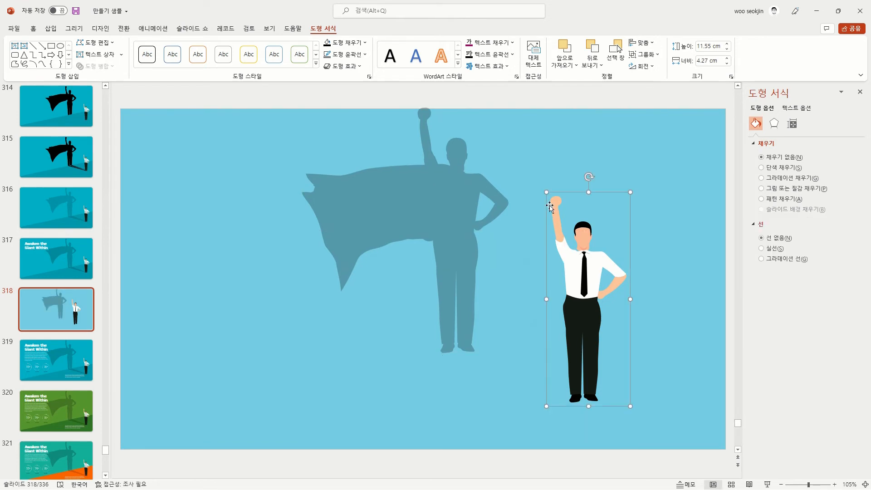
pyautogui.moveTo(545, 191); pyautogui.dragTo(588, 251)
pyautogui.moveTo(603, 322); pyautogui.dragTo(592, 328)
pyautogui.moveTo(463, 228); pyautogui.dragTo(488, 241)
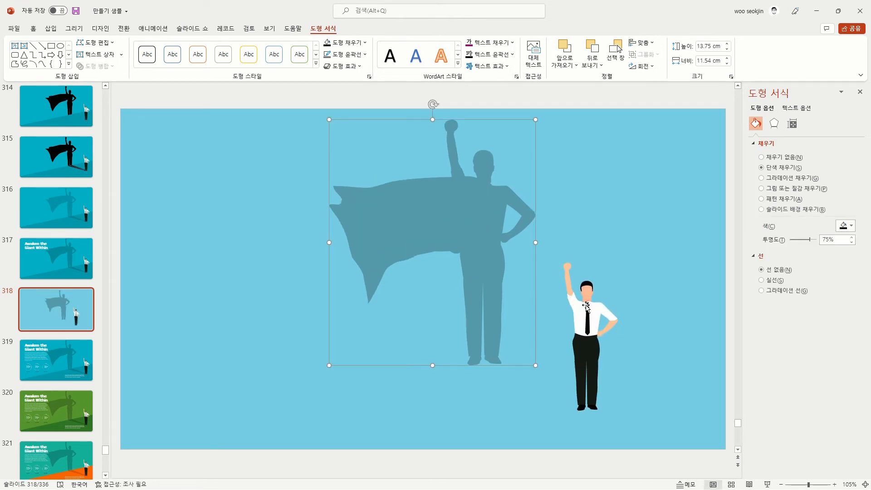
pyautogui.moveTo(586, 307); pyautogui.dragTo(599, 311)
pyautogui.click(643, 245)
# Draw a closed freeform floor about 32.67 by 9.91 cm over the slide's lower right, its upper edge sloping through the silhouette's feet
pyautogui.keyDown('ctrl'); pyautogui.scroll(-3, 651, 243); pyautogui.keyUp('ctrl')
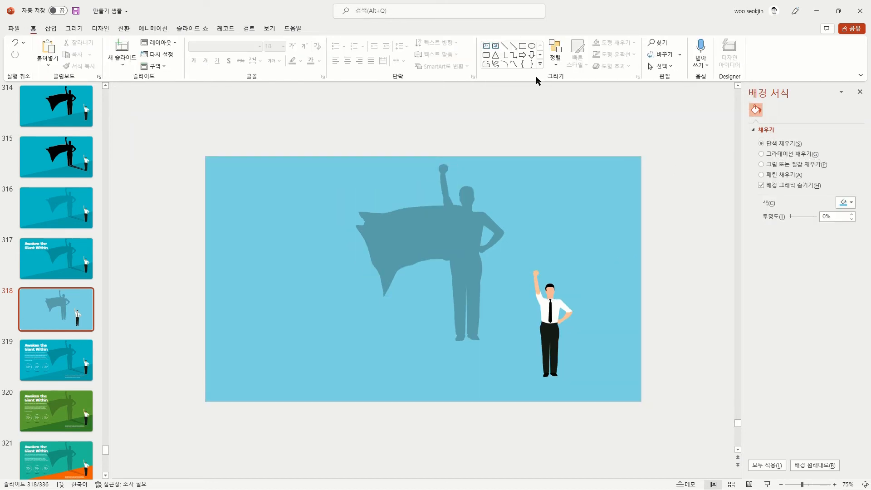
pyautogui.click(486, 67)
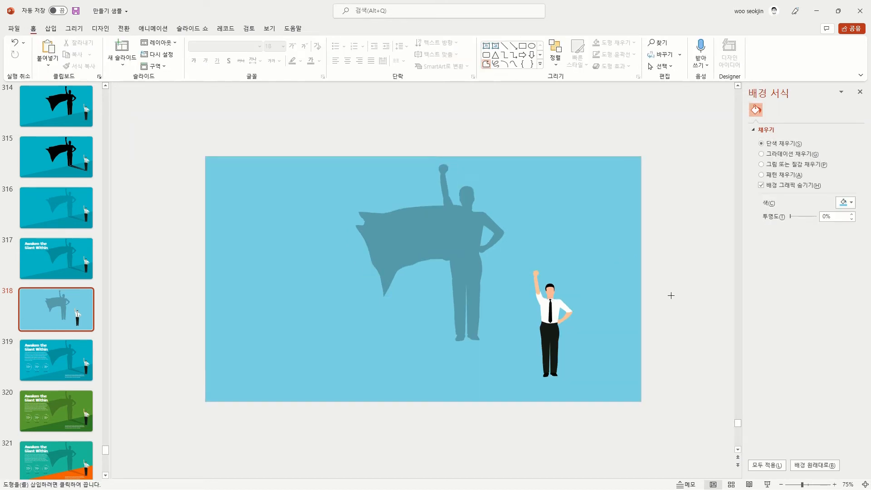
pyautogui.click(659, 282)
pyautogui.click(239, 404)
pyautogui.click(656, 411)
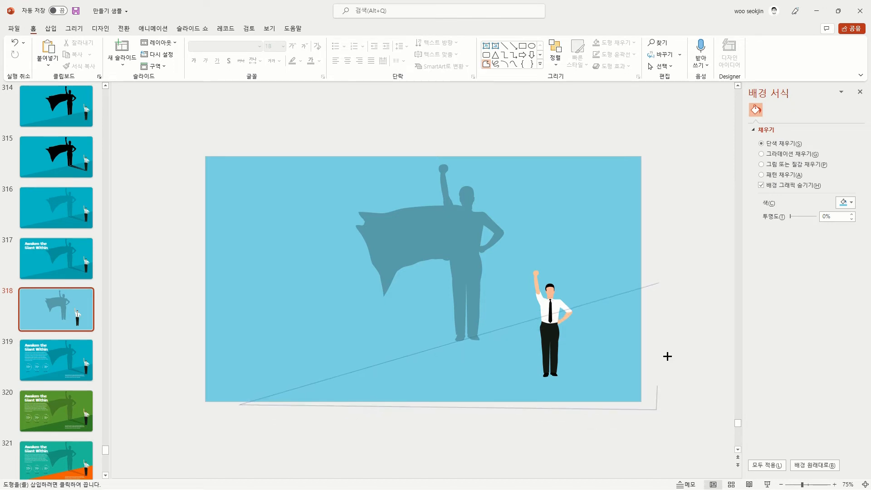
pyautogui.click(659, 283)
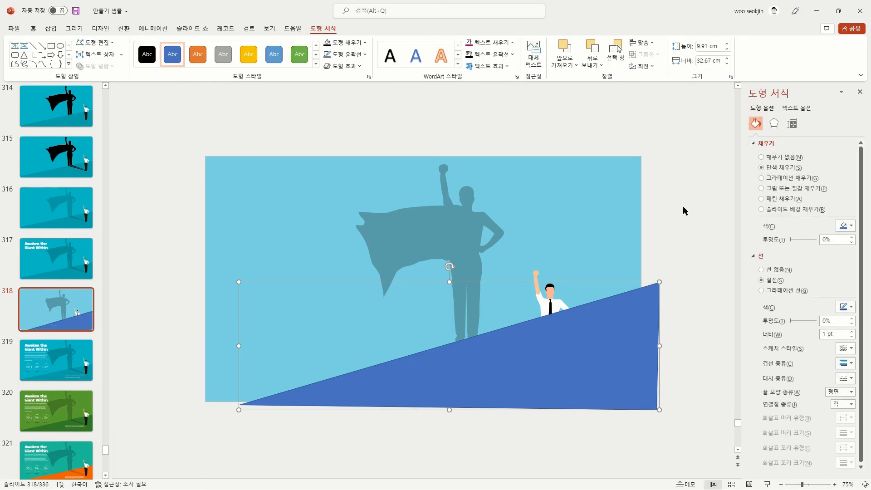
# Fill the sloping floor shape with the recently used light blue and remove its outline
pyautogui.click(852, 226)
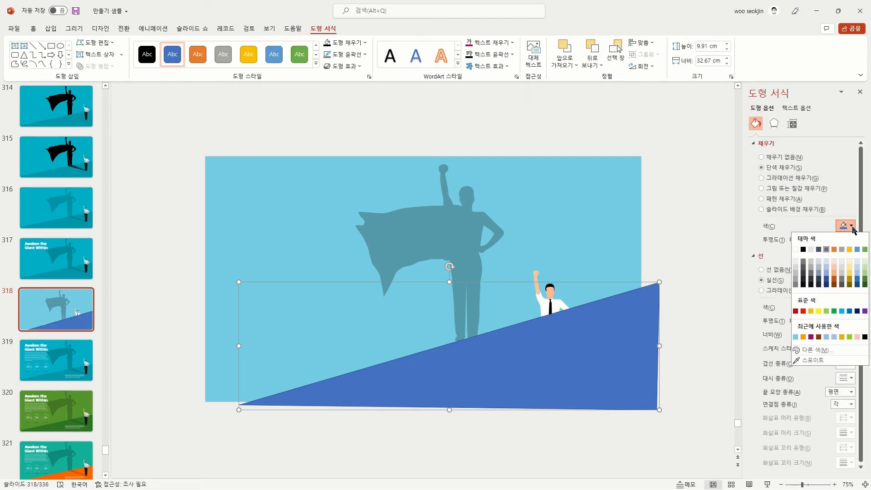
pyautogui.click(795, 336)
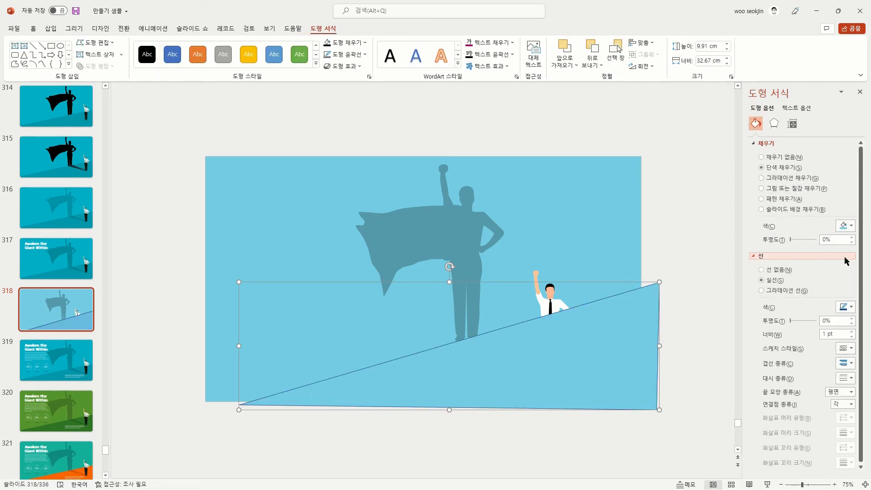
pyautogui.click(482, 54)
pyautogui.click(340, 55)
pyautogui.click(340, 55)
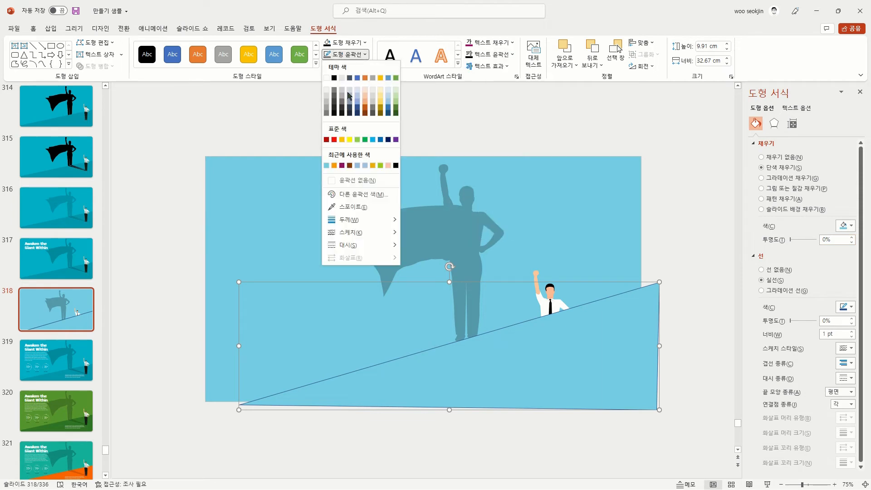
pyautogui.click(350, 178)
# Change the floor shape's fill to a custom magenta so it contrasts with the blue background
pyautogui.click(846, 225)
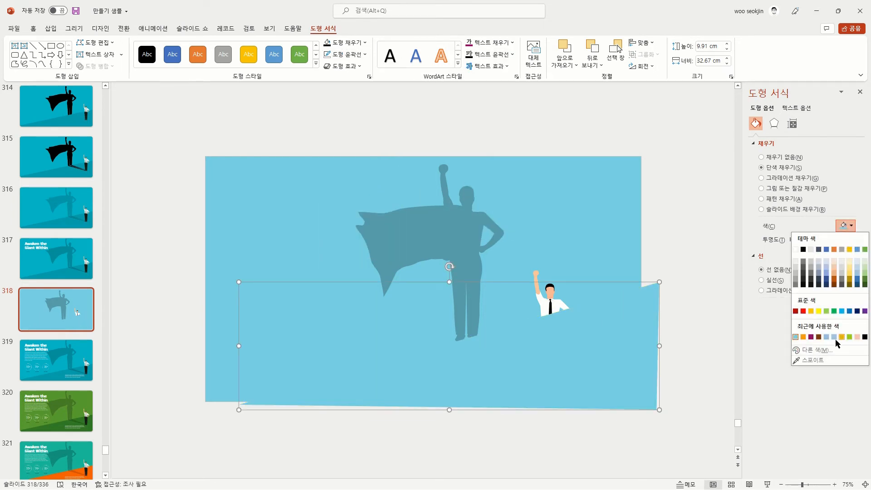
pyautogui.click(813, 351)
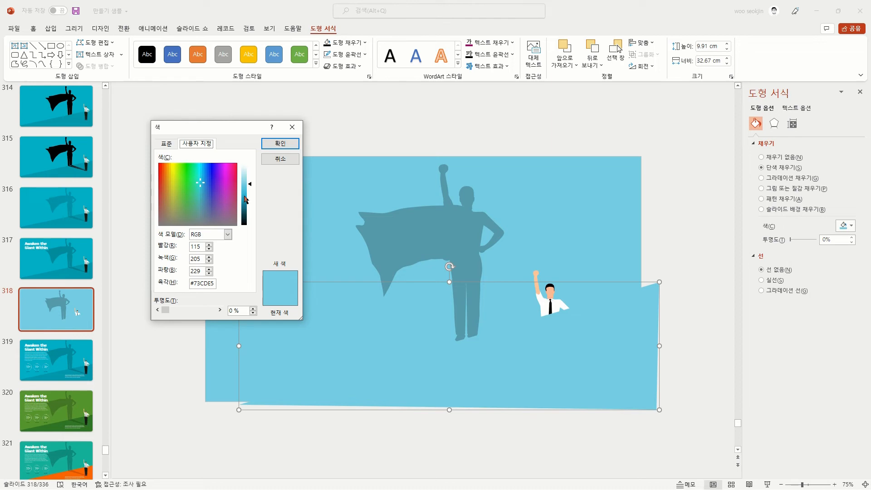
pyautogui.moveTo(244, 197); pyautogui.dragTo(244, 198)
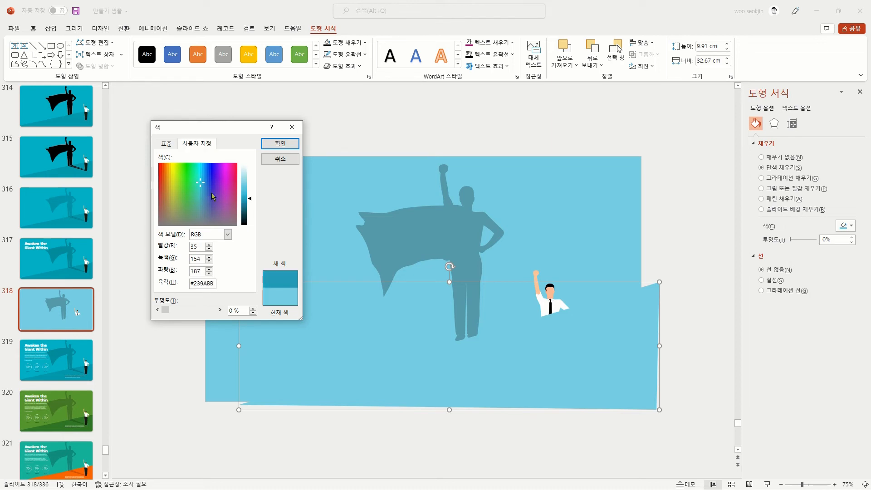
pyautogui.moveTo(222, 199)
pyautogui.mouseDown()
pyautogui.moveTo(233, 199)
pyautogui.moveTo(227, 190)
pyautogui.mouseUp()
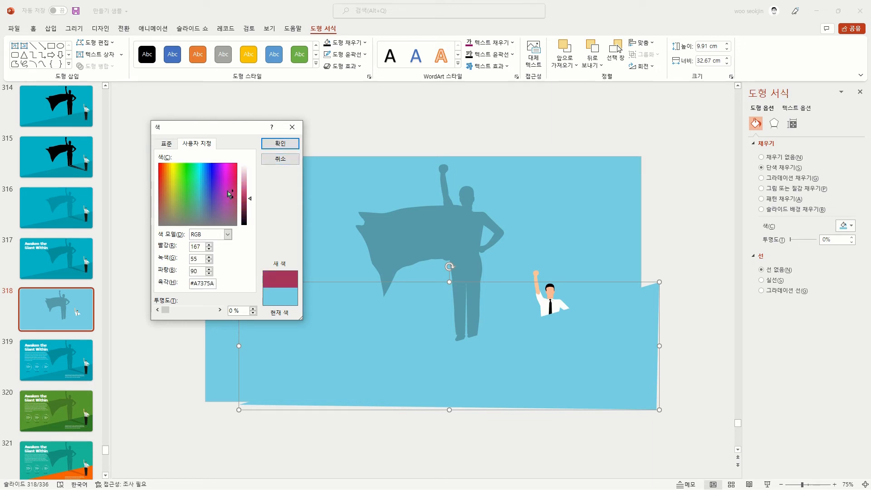
pyautogui.click(279, 143)
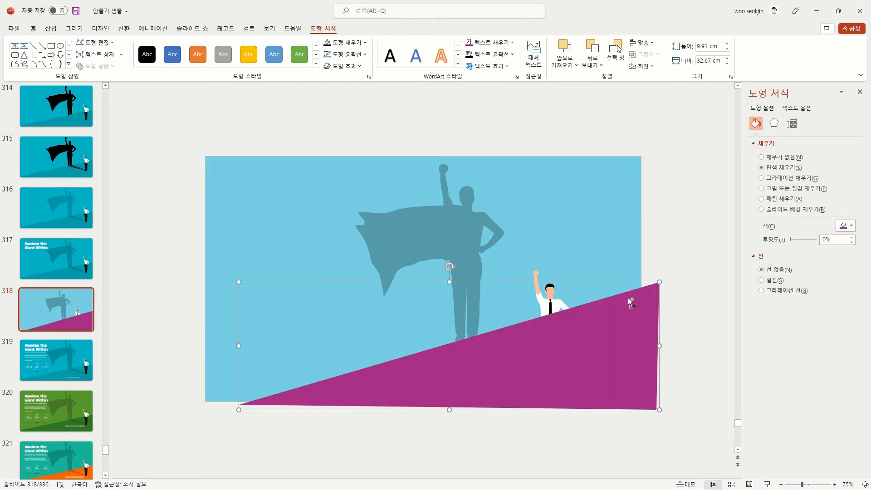
# Send the floor shape behind the man, send the silhouette to the back, and nudge the silhouette down so the floor covers its feet
pyautogui.hotkey('ctrl', '[')
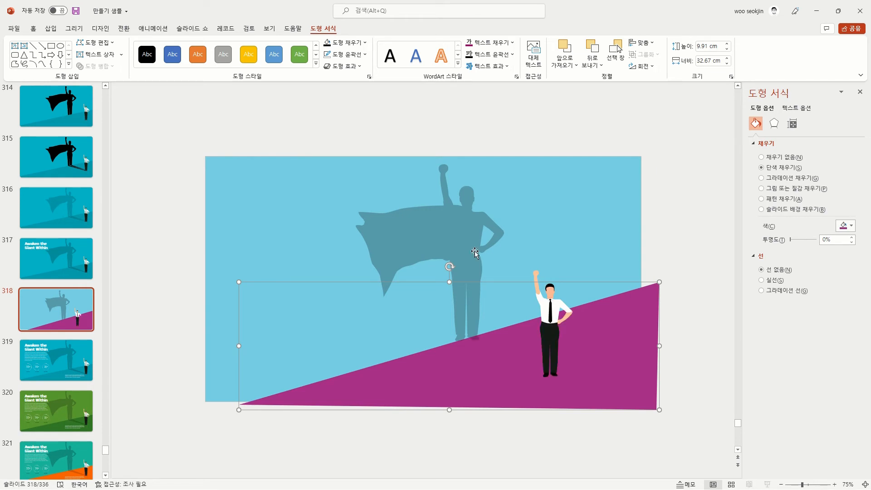
pyautogui.click(457, 221)
pyautogui.rightClick(458, 222)
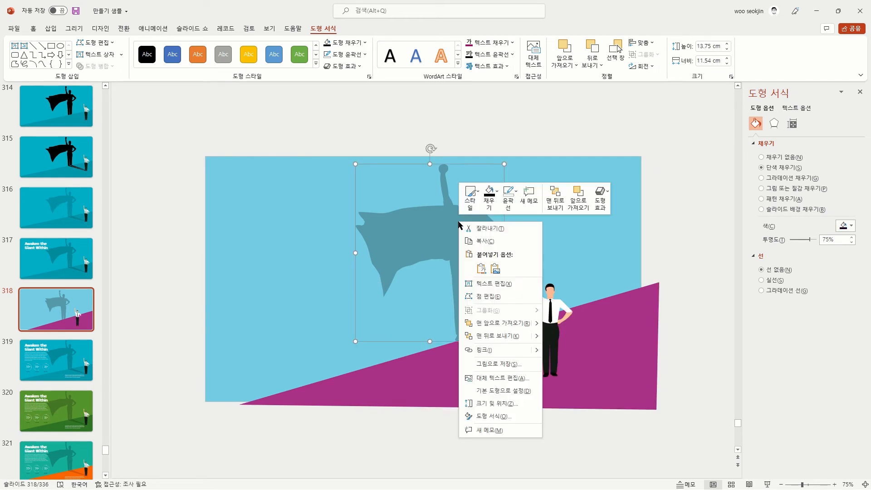
pyautogui.click(504, 335)
pyautogui.moveTo(460, 254); pyautogui.dragTo(463, 259)
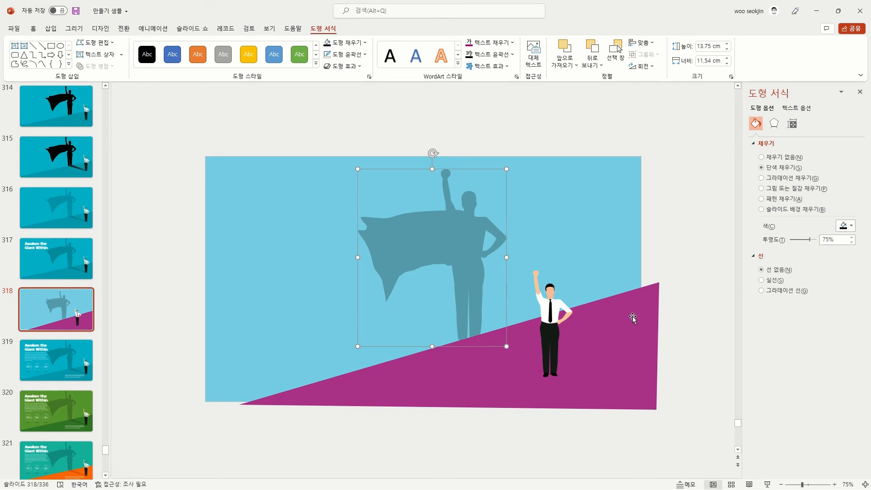
pyautogui.click(628, 334)
pyautogui.click(567, 212)
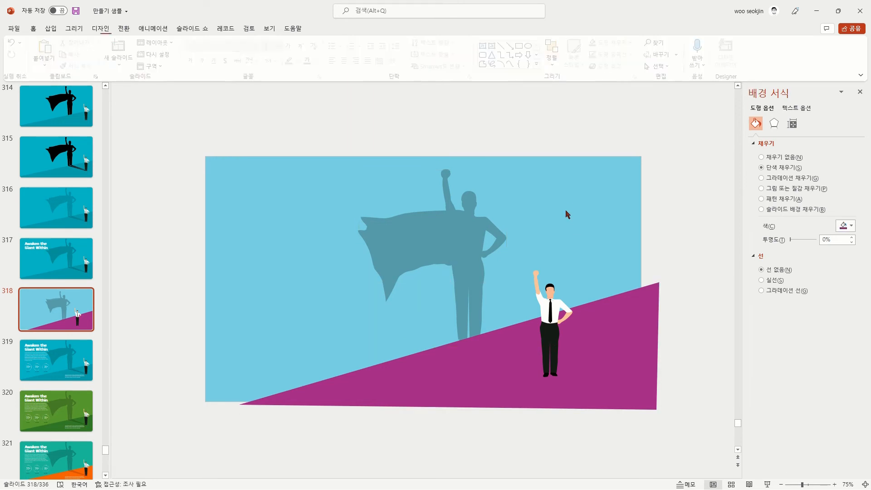
# Draw a closed narrow freeform about 6.69 by 2.93 cm on the floor, joining the man's left-side foot to the silhouette's left-side leg
pyautogui.click(549, 319)
pyautogui.scroll(5, 558, 352)
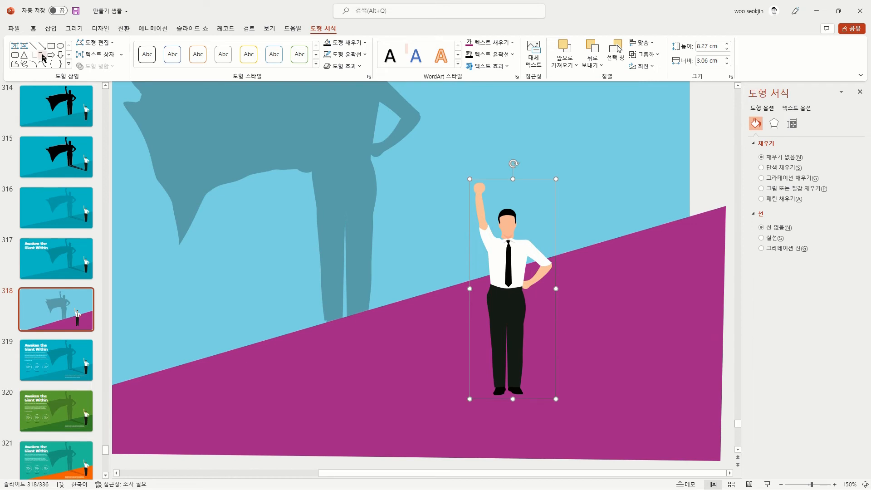
pyautogui.click(15, 64)
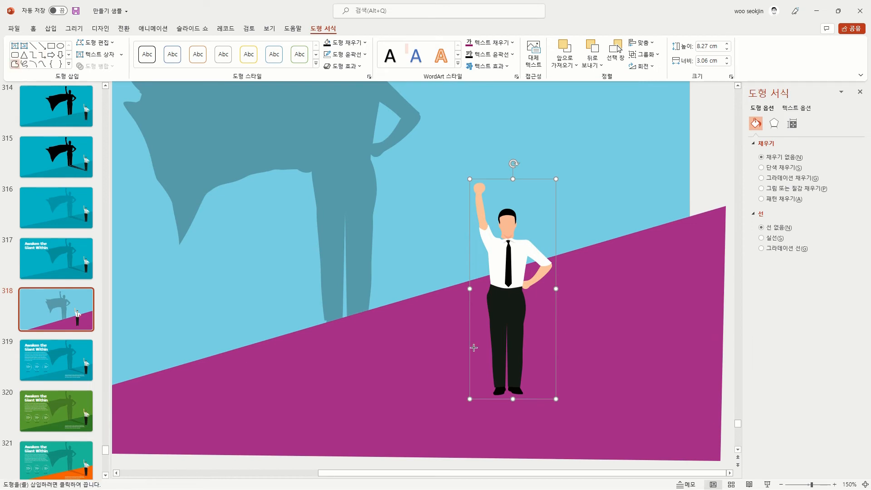
pyautogui.click(497, 394)
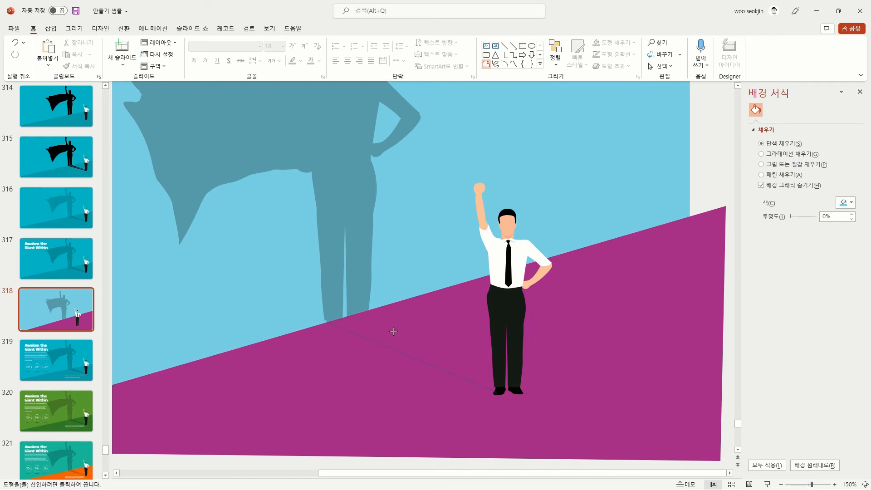
pyautogui.click(499, 391)
# Fill the narrow floor shadow with black at 77% transparency and remove its outline
pyautogui.click(352, 44)
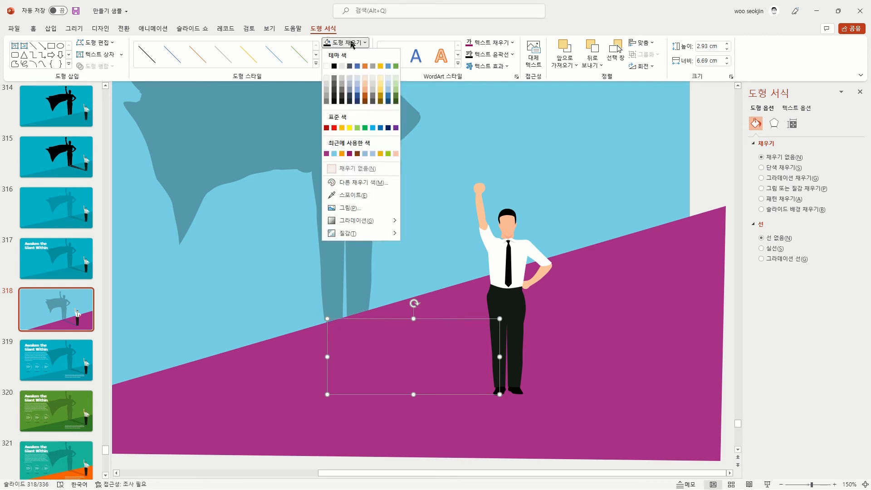
pyautogui.click(336, 80)
pyautogui.moveTo(792, 240); pyautogui.dragTo(806, 243)
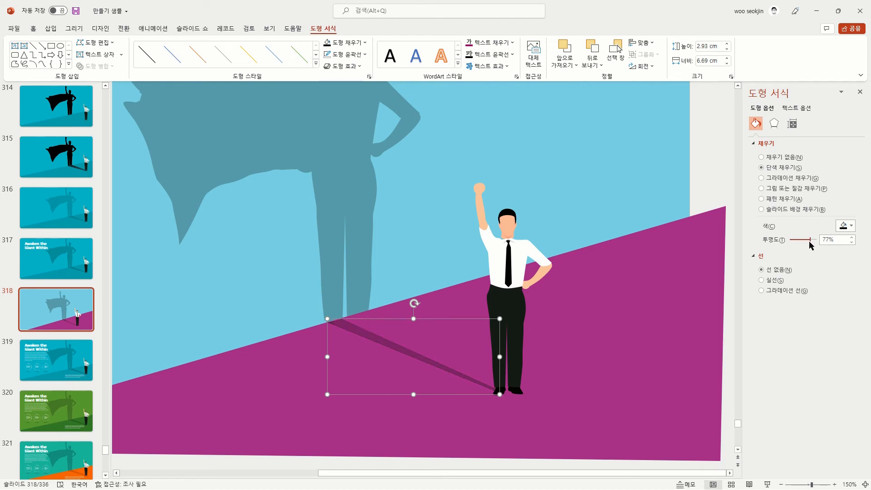
pyautogui.click(646, 275)
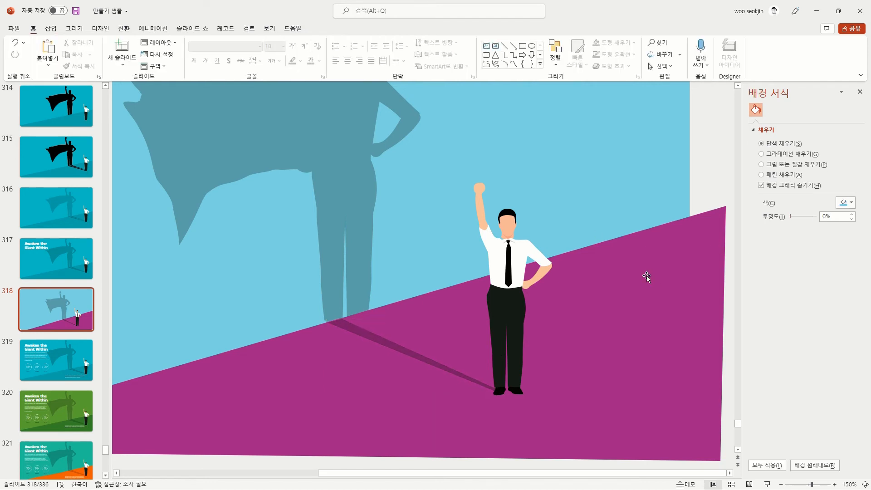
# Draw a second freeform about 6.46 by 3.03 cm between the right-side foot and silhouette leg, and copy the first floor shadow's formatting to it
pyautogui.click(486, 64)
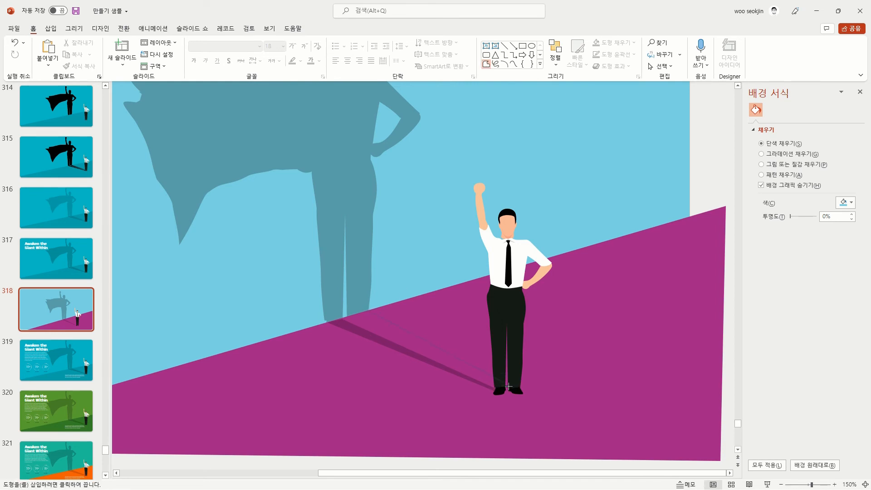
pyautogui.doubleClick(347, 316)
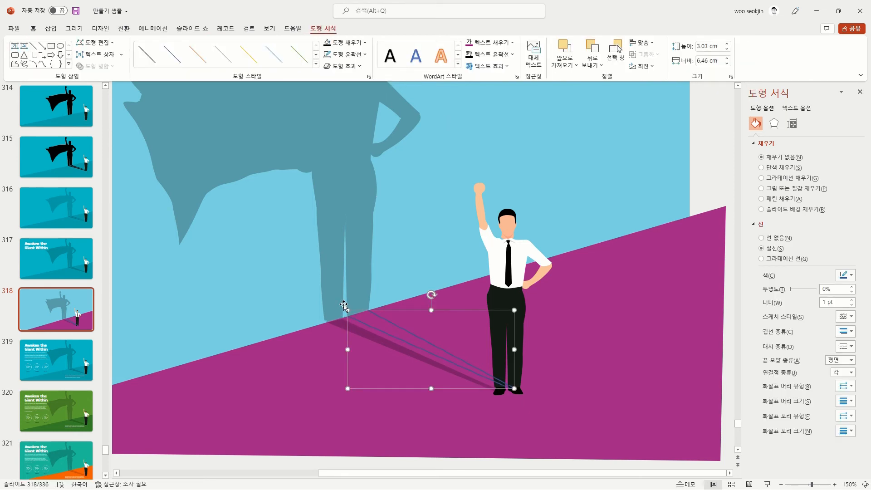
pyautogui.click(346, 325)
pyautogui.click(359, 326)
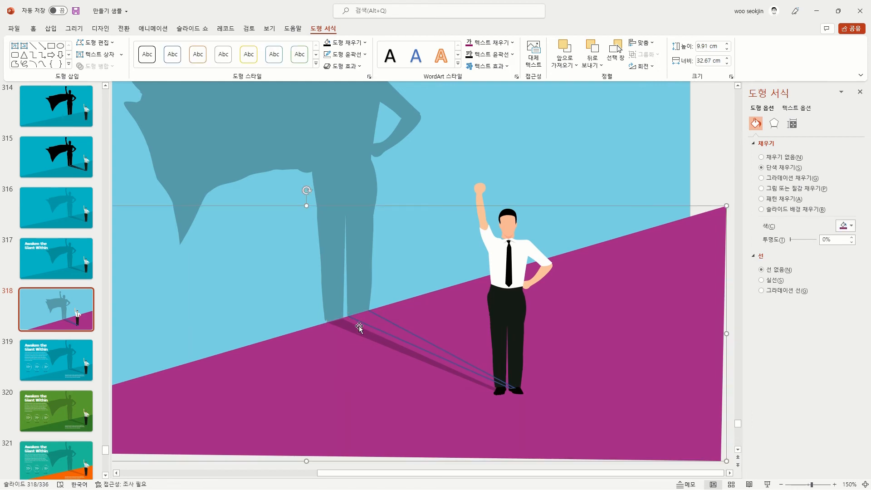
pyautogui.click(350, 326)
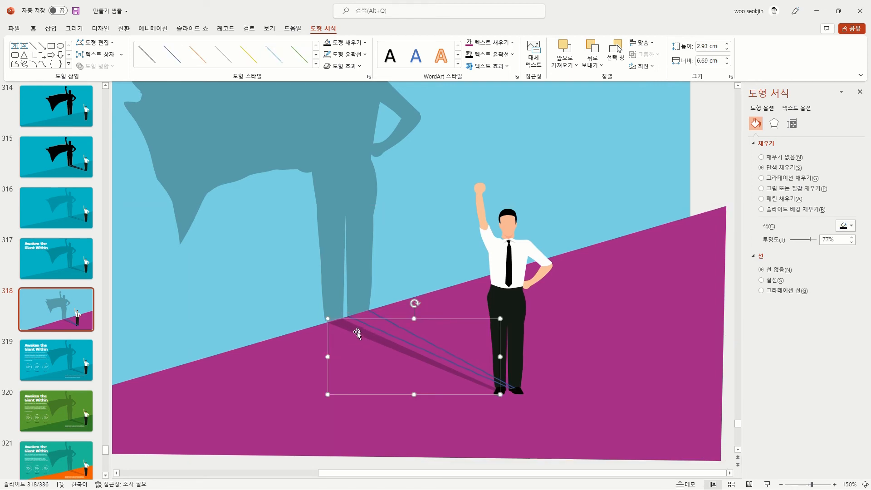
pyautogui.click(382, 317)
pyautogui.click(380, 316)
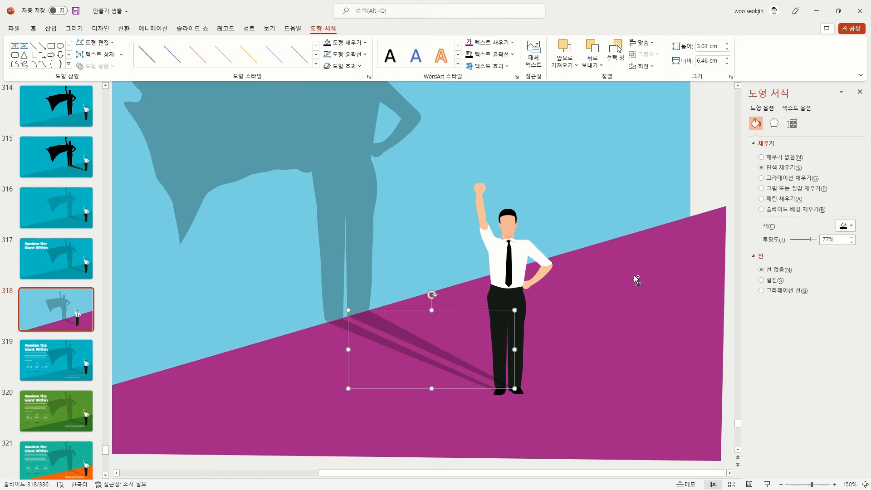
# Preview the other color versions of the design and the finished illustration slide as a full-screen slide show
pyautogui.keyDown('ctrl'); pyautogui.scroll(-4, 634, 276); pyautogui.keyUp('ctrl')
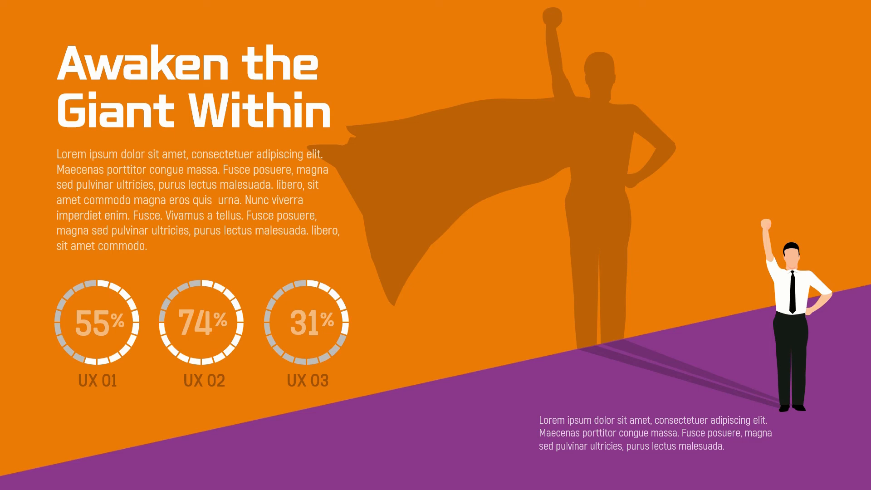
pyautogui.press('Right')
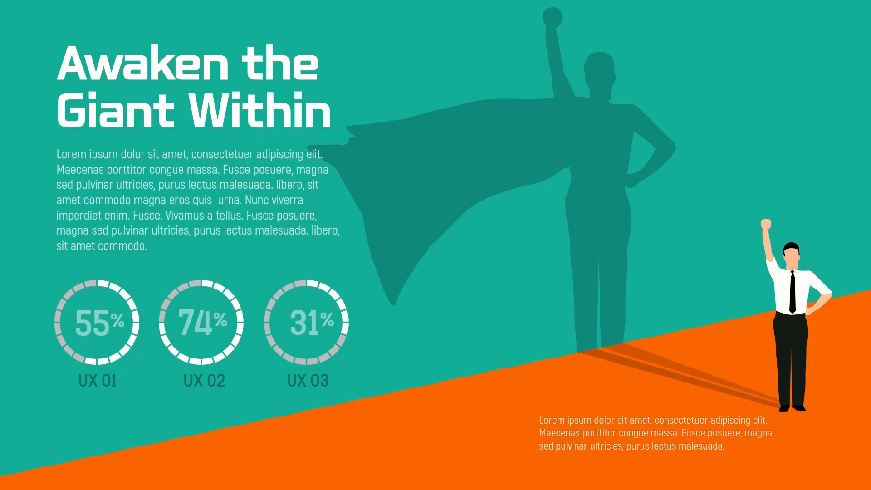
pyautogui.press('Escape')
pyautogui.click(466, 273)
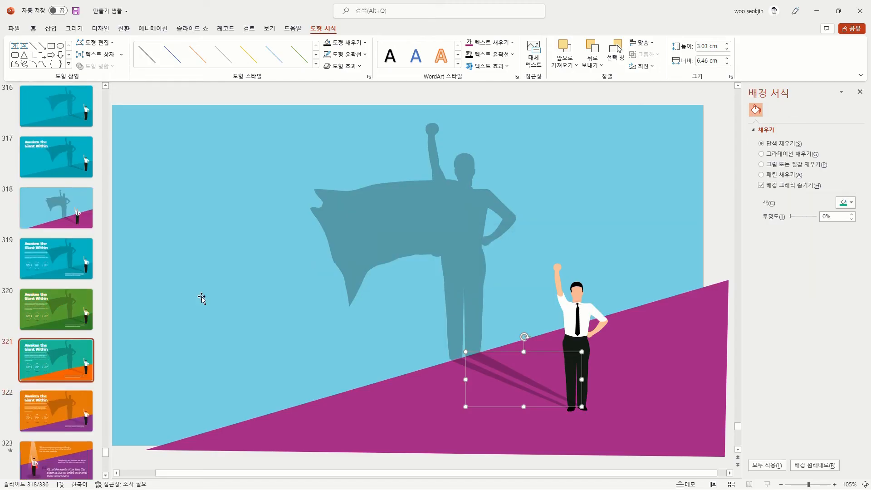
pyautogui.hotkey('shift', 'F5')
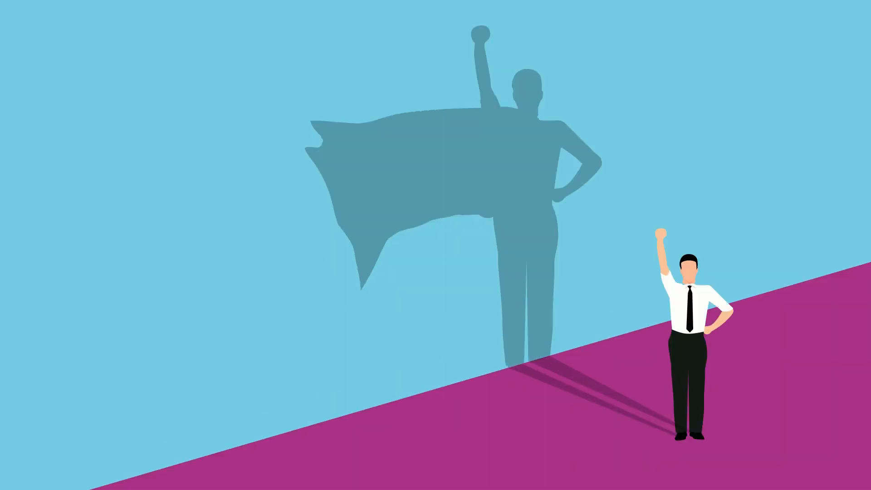